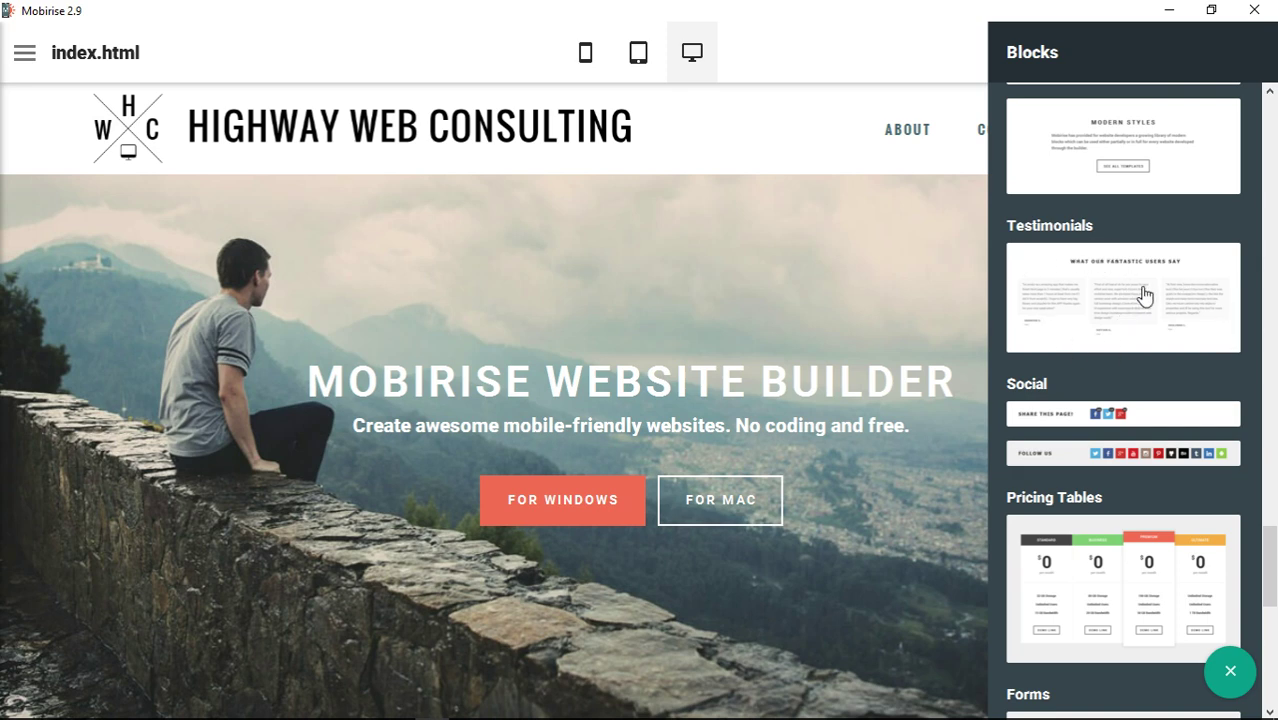
Add the testimonials block and switch the quote font to Slabo 27px, after briefly trying Oswald
left_click(1142, 296)
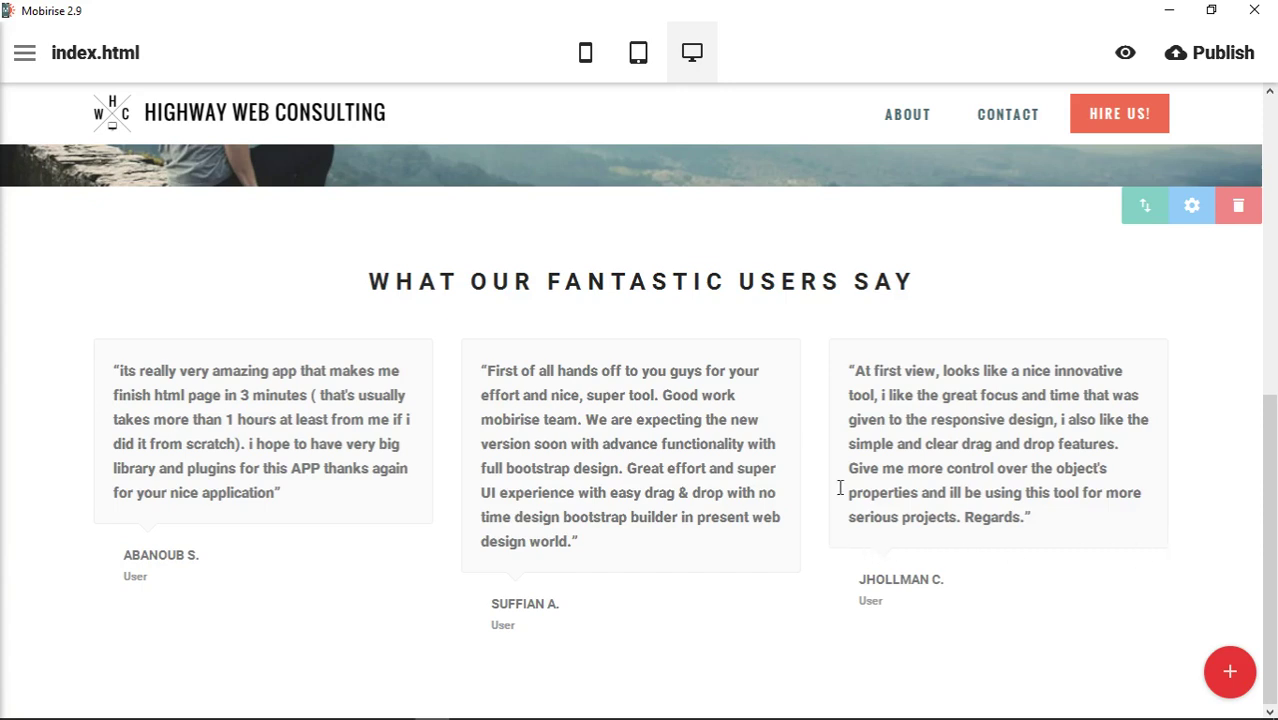
left_click(1164, 354)
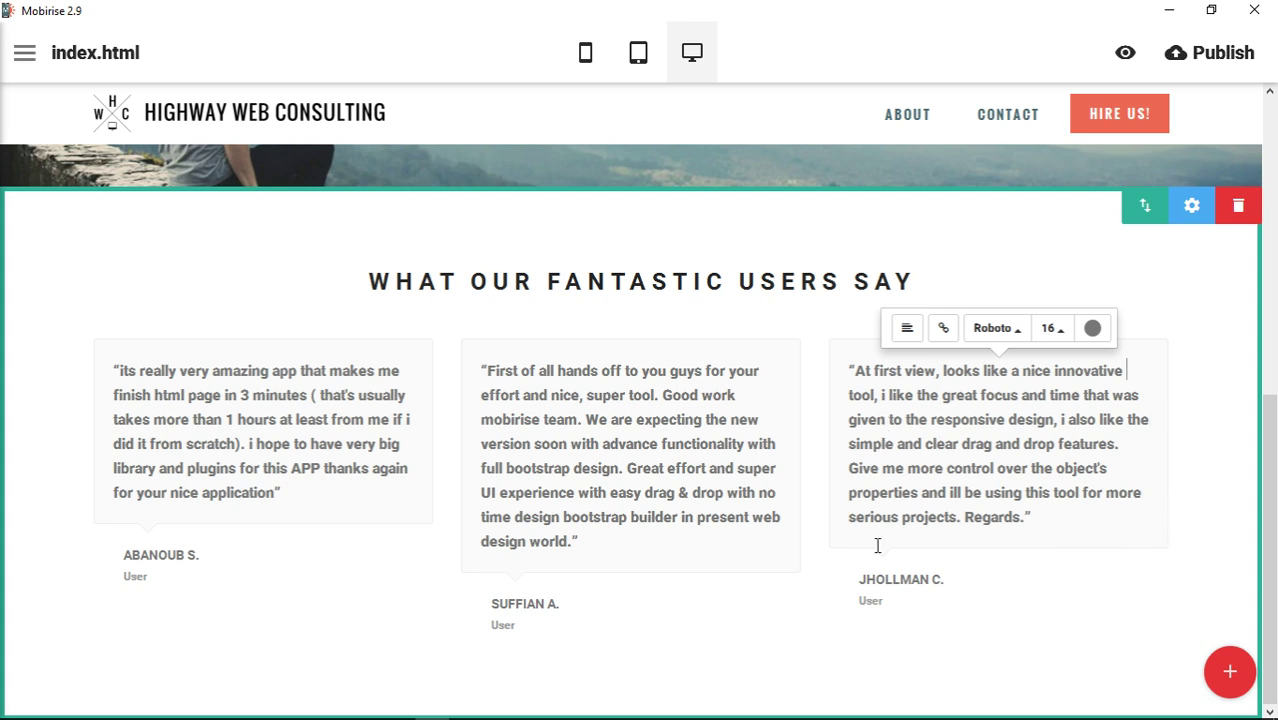
left_click(995, 336)
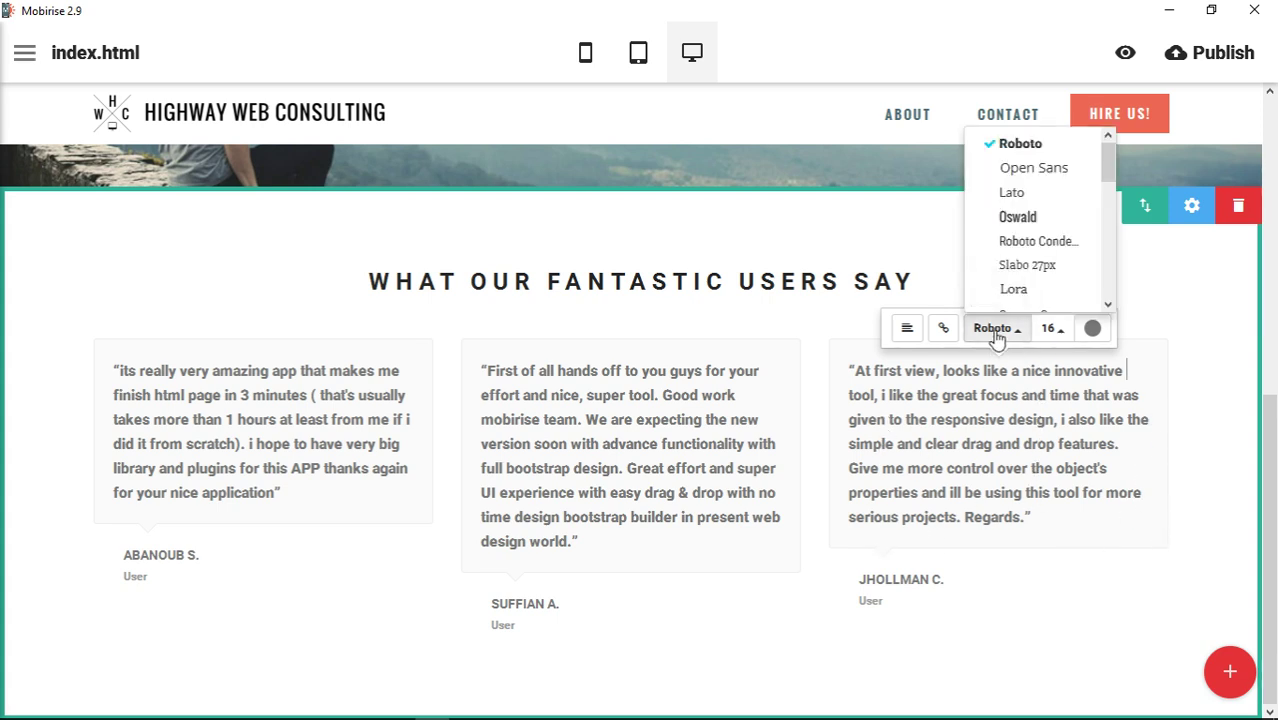
left_click(1012, 216)
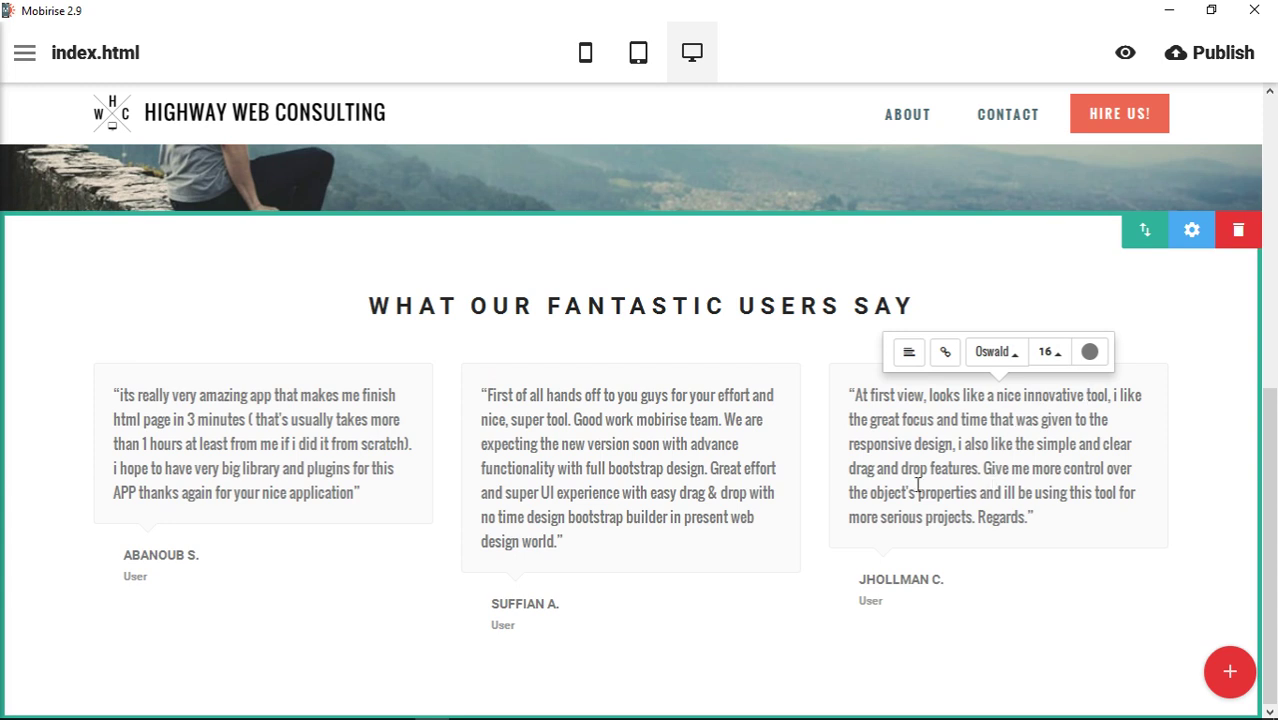
left_click(1002, 354)
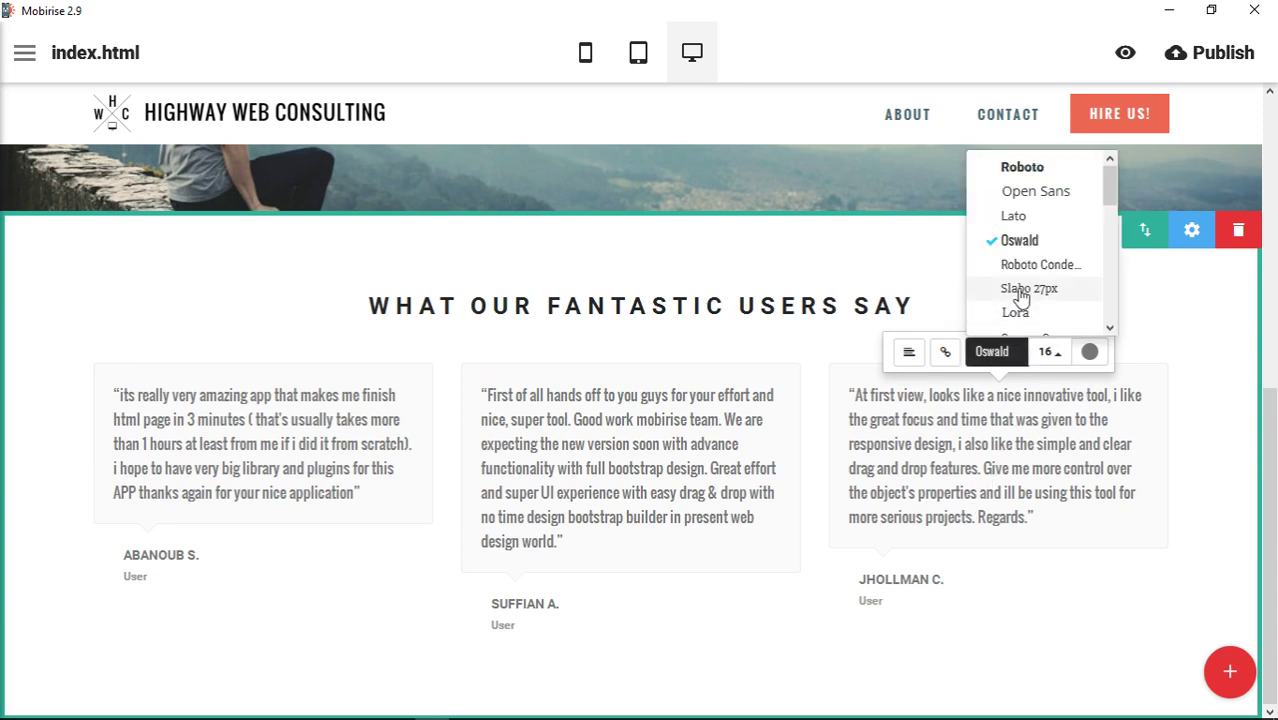
left_click(1022, 290)
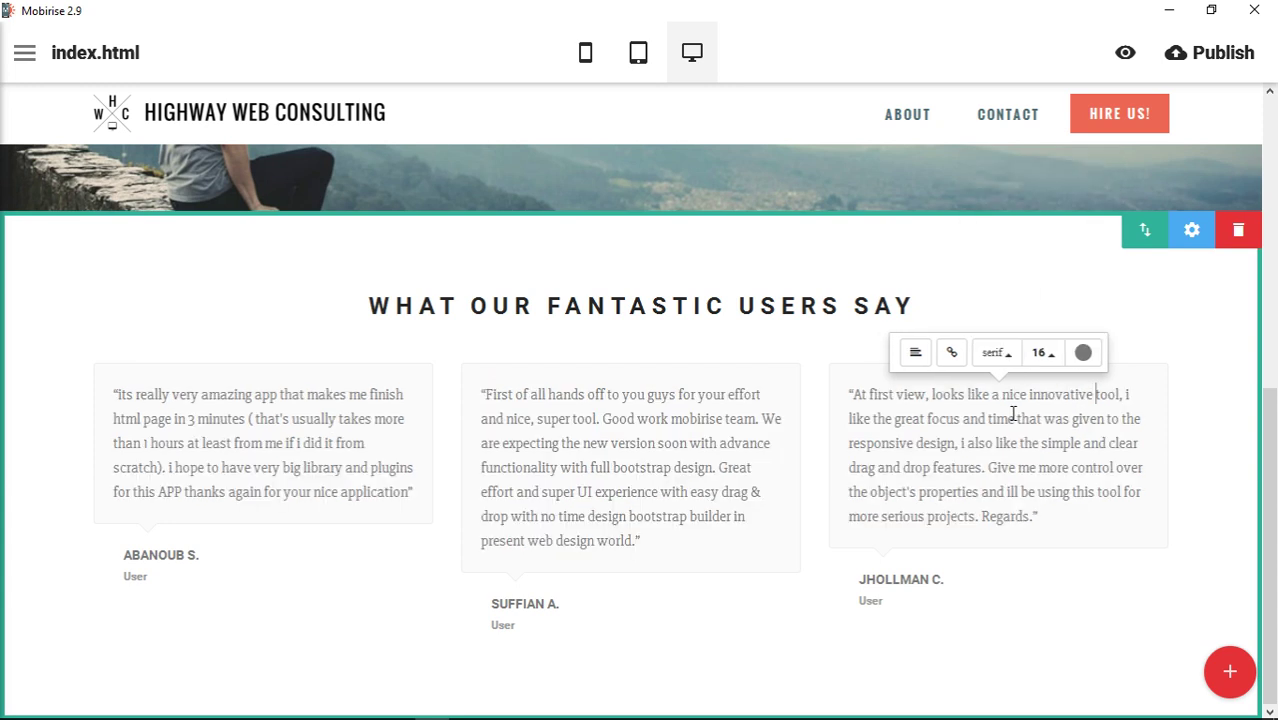
left_click(892, 579)
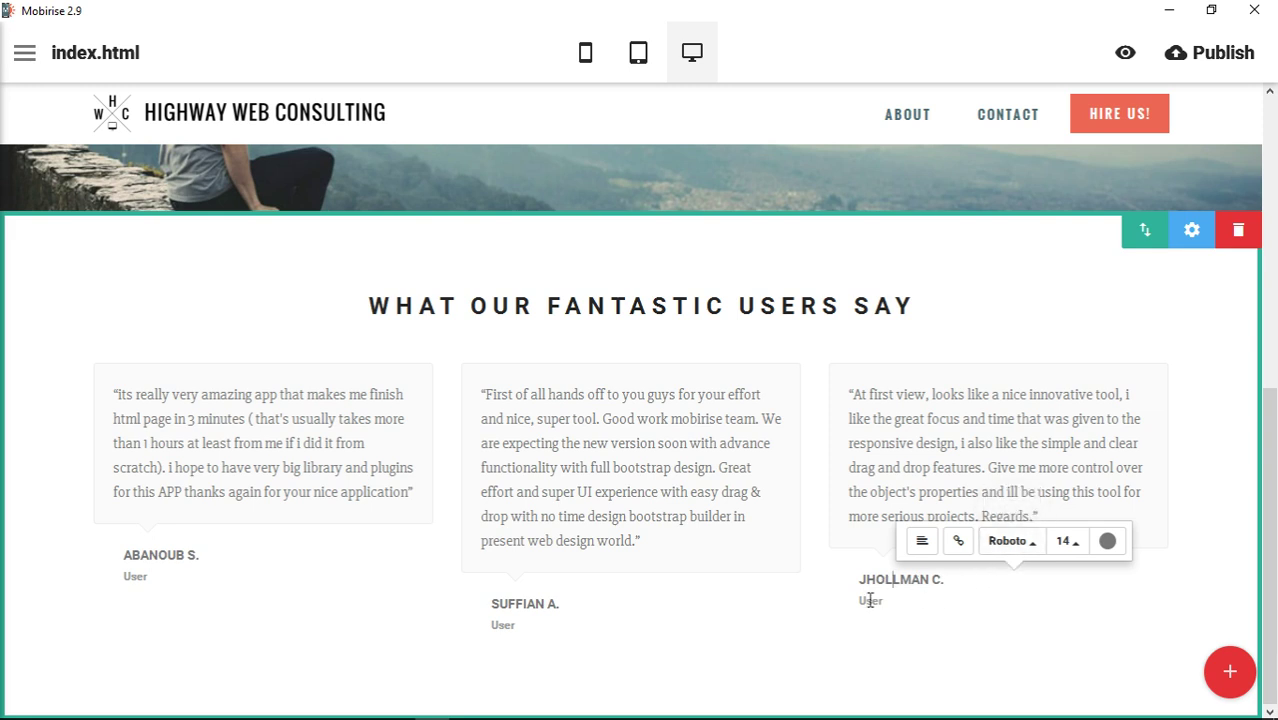
Select the 'User' title beneath the third testimonial's author name
left_click(880, 600)
left_click(878, 583)
left_click_drag(859, 579, 976, 578)
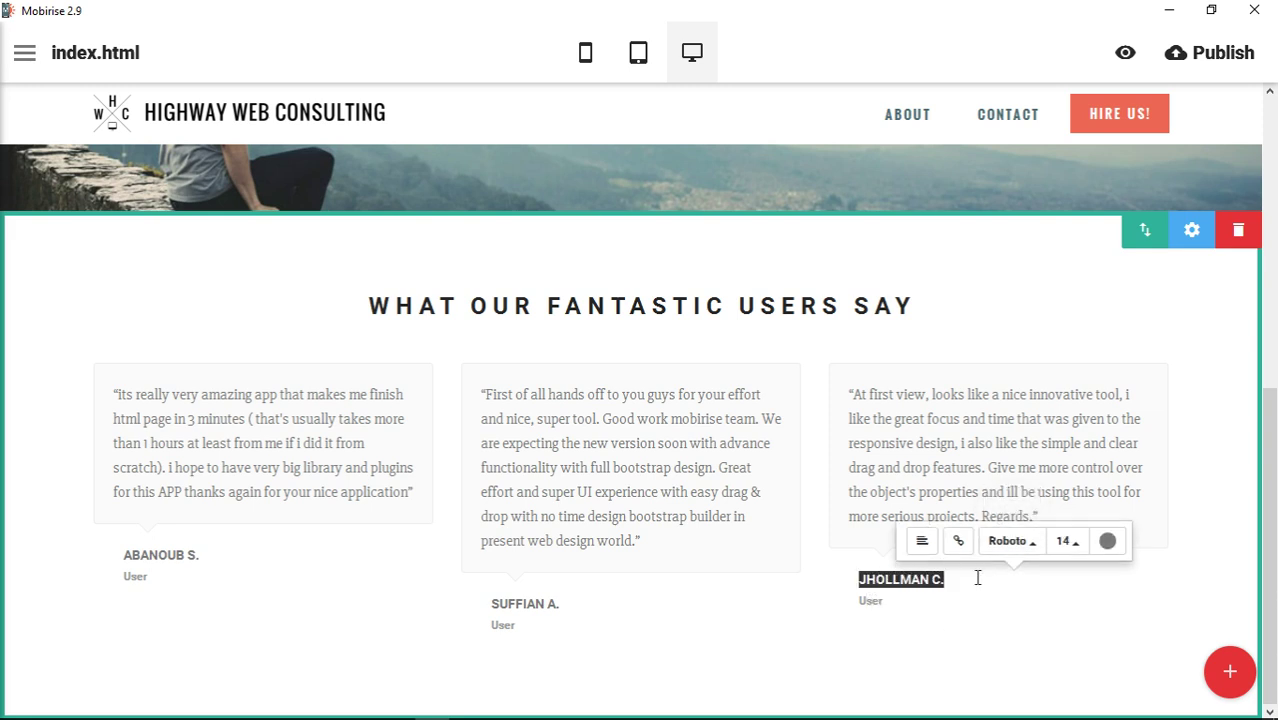
left_click(875, 601)
left_click_drag(857, 601, 891, 602)
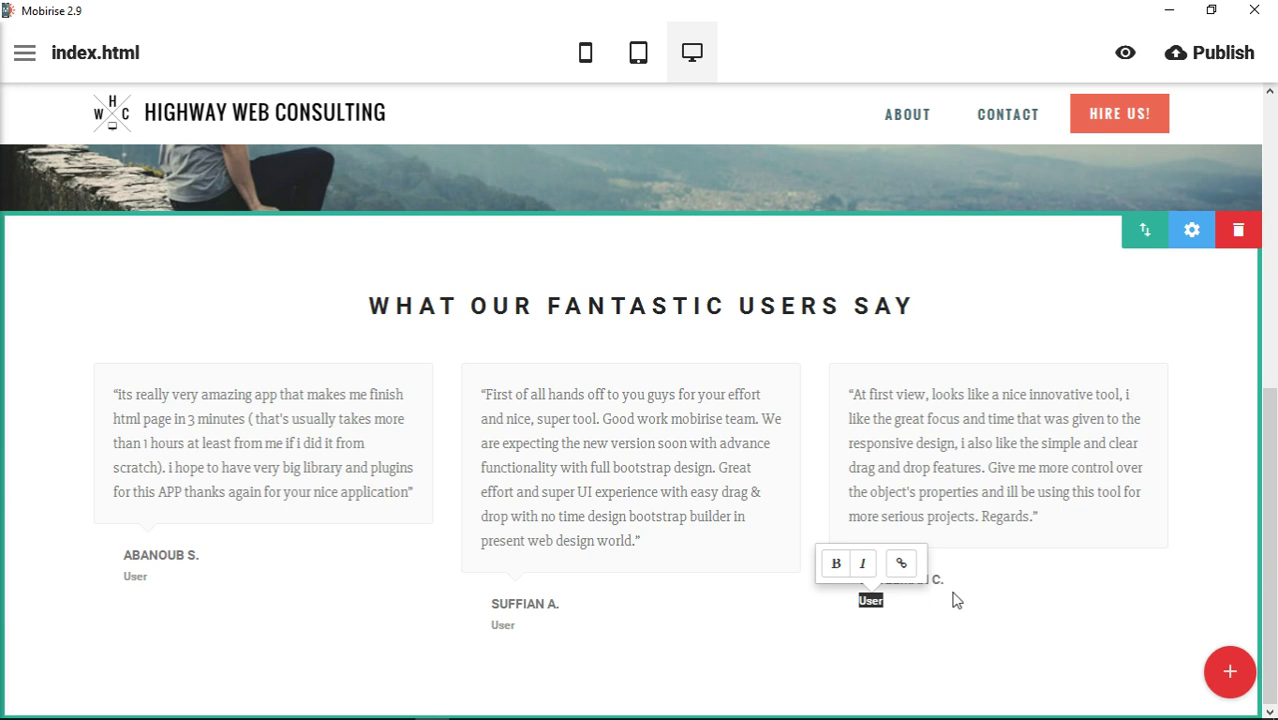
Link the 'User' title to the somecompany.com web address and insert the link
left_click(909, 574)
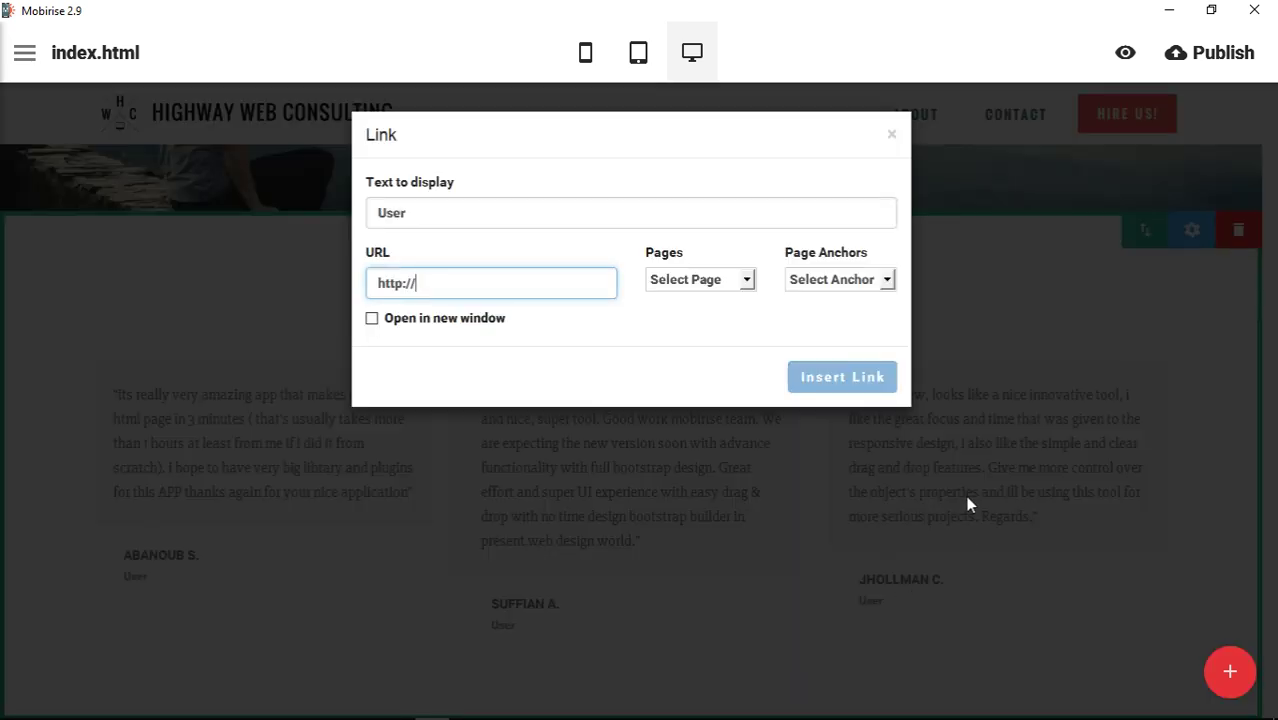
left_click(693, 209)
left_click(507, 275)
type("somecaom")
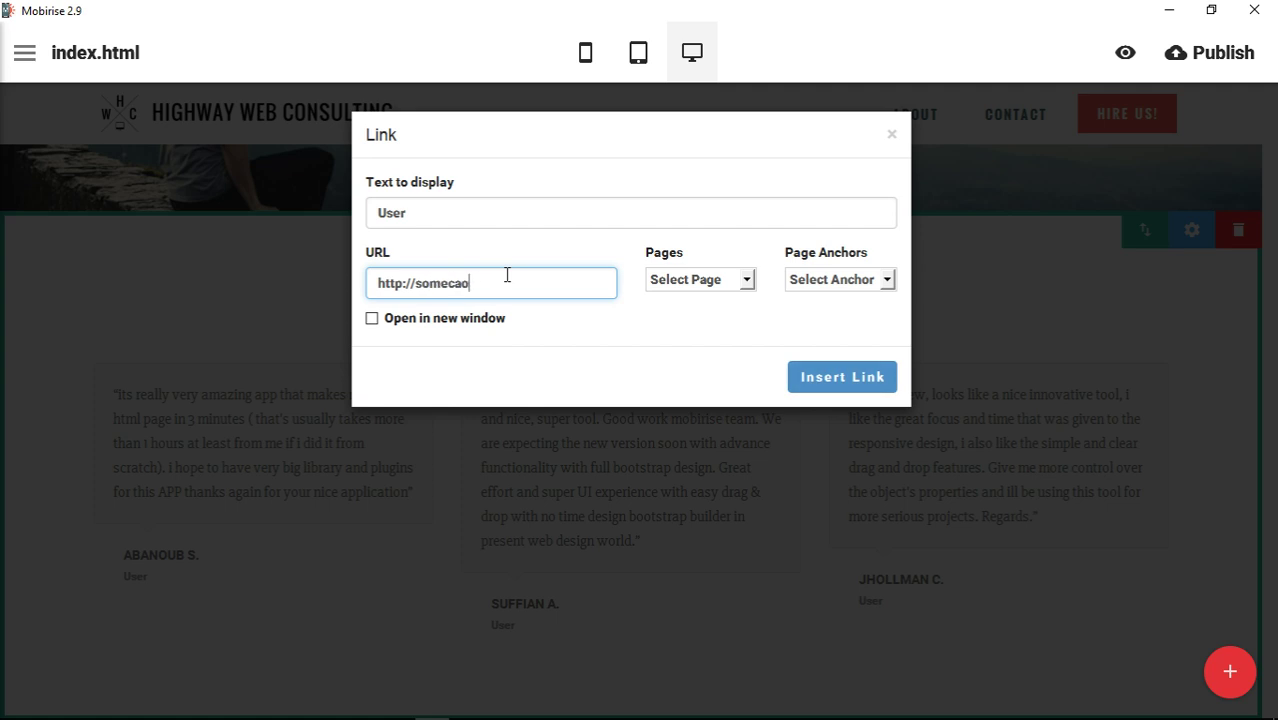
key("BackSpace")
key("BackSpace")
type("ompany.com")
left_click(852, 377)
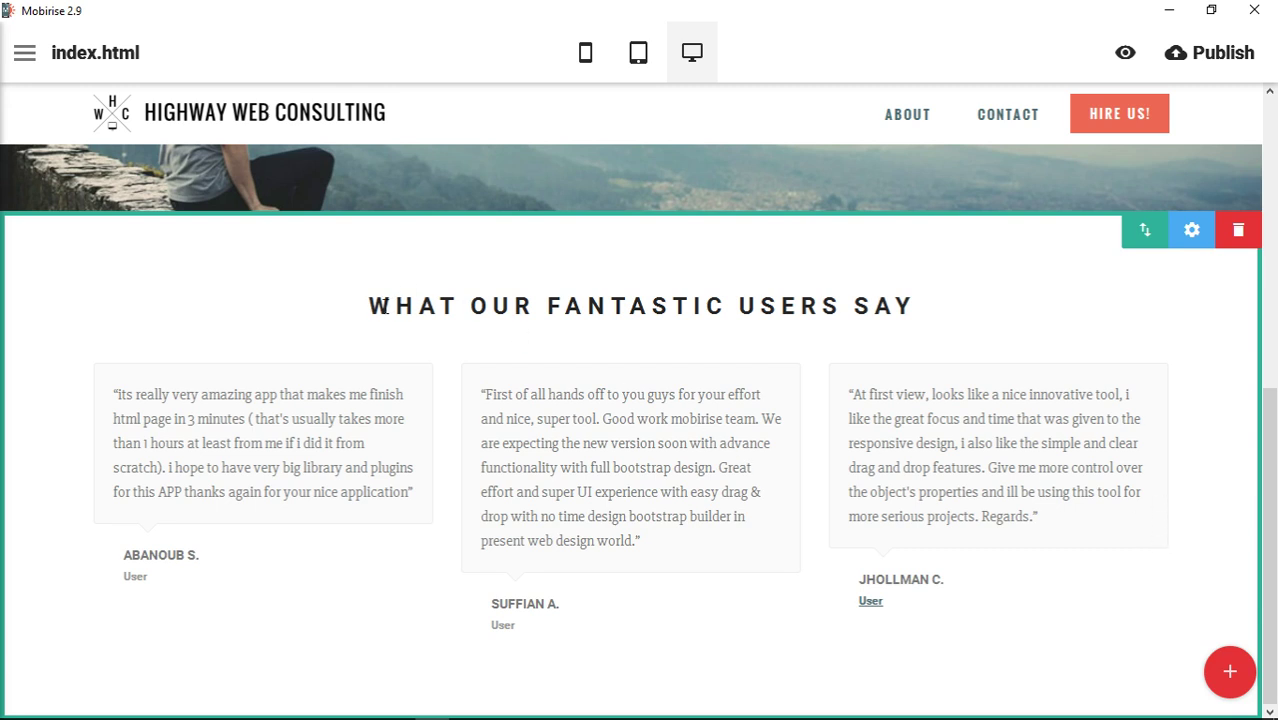
Turn off Show Title, Show Author Name and Show Author Title in the block settings
left_click_drag(381, 307, 908, 307)
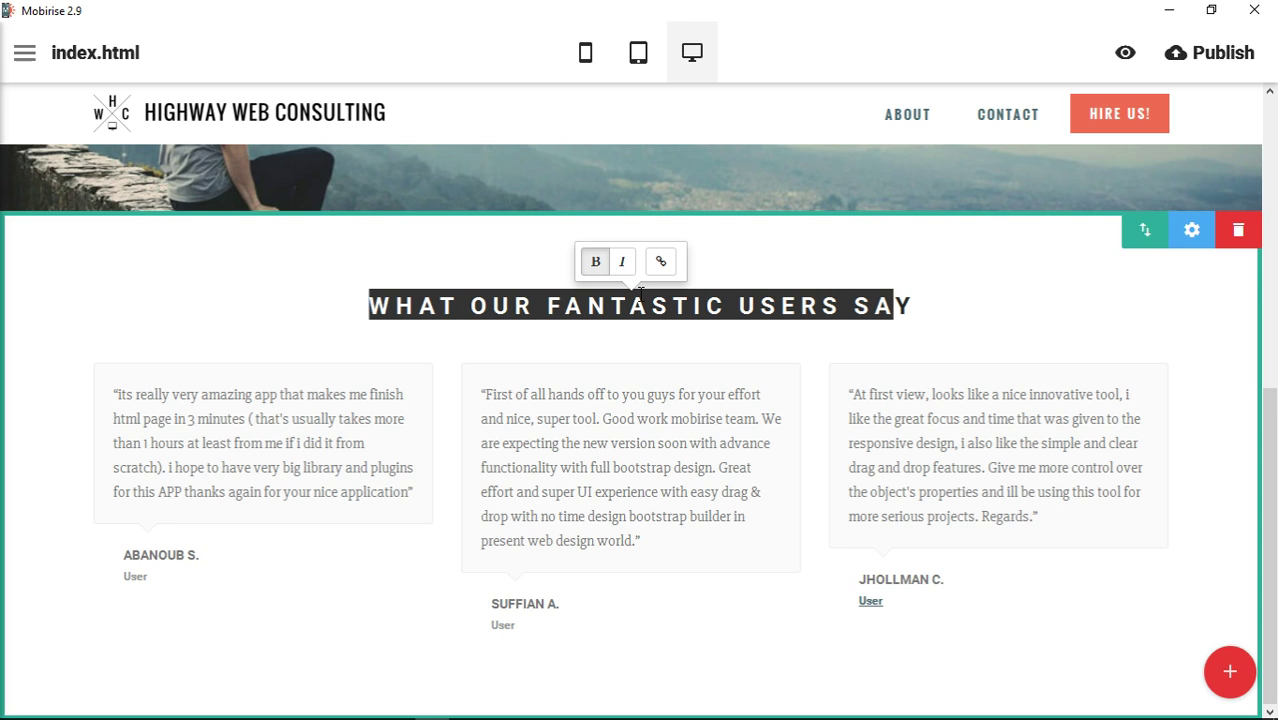
left_click(739, 317)
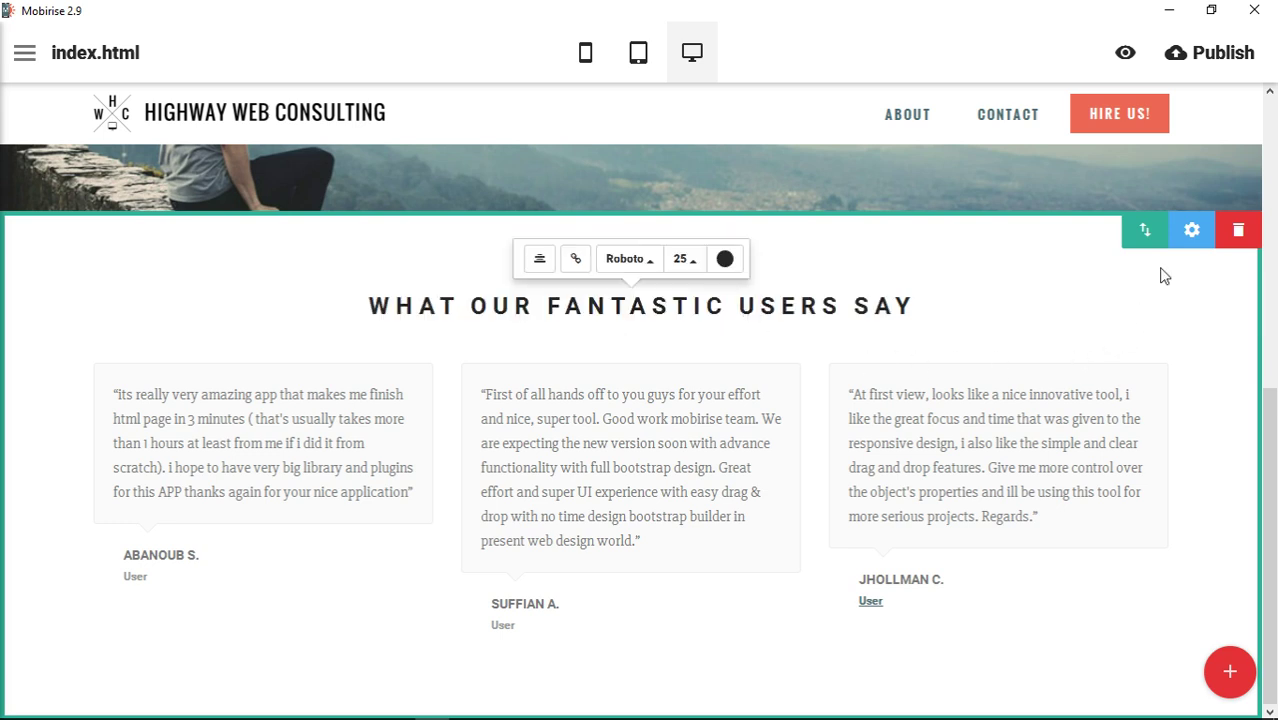
left_click(1193, 245)
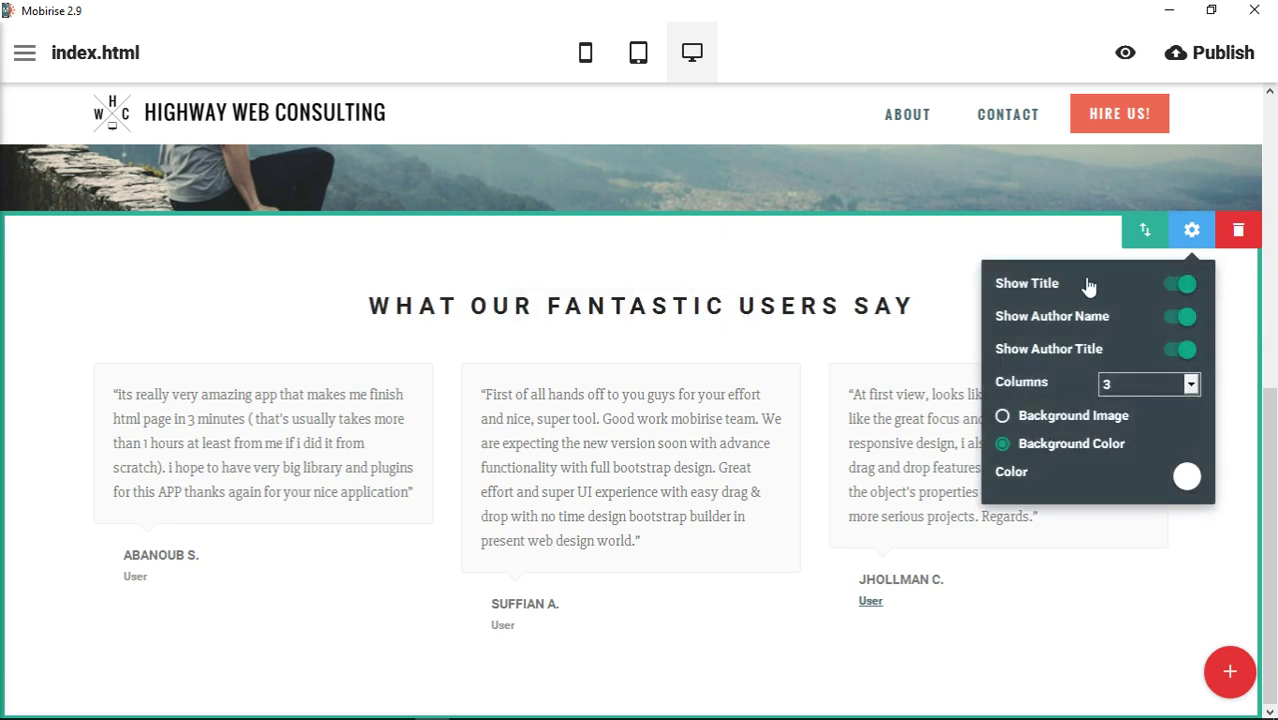
left_click(1185, 285)
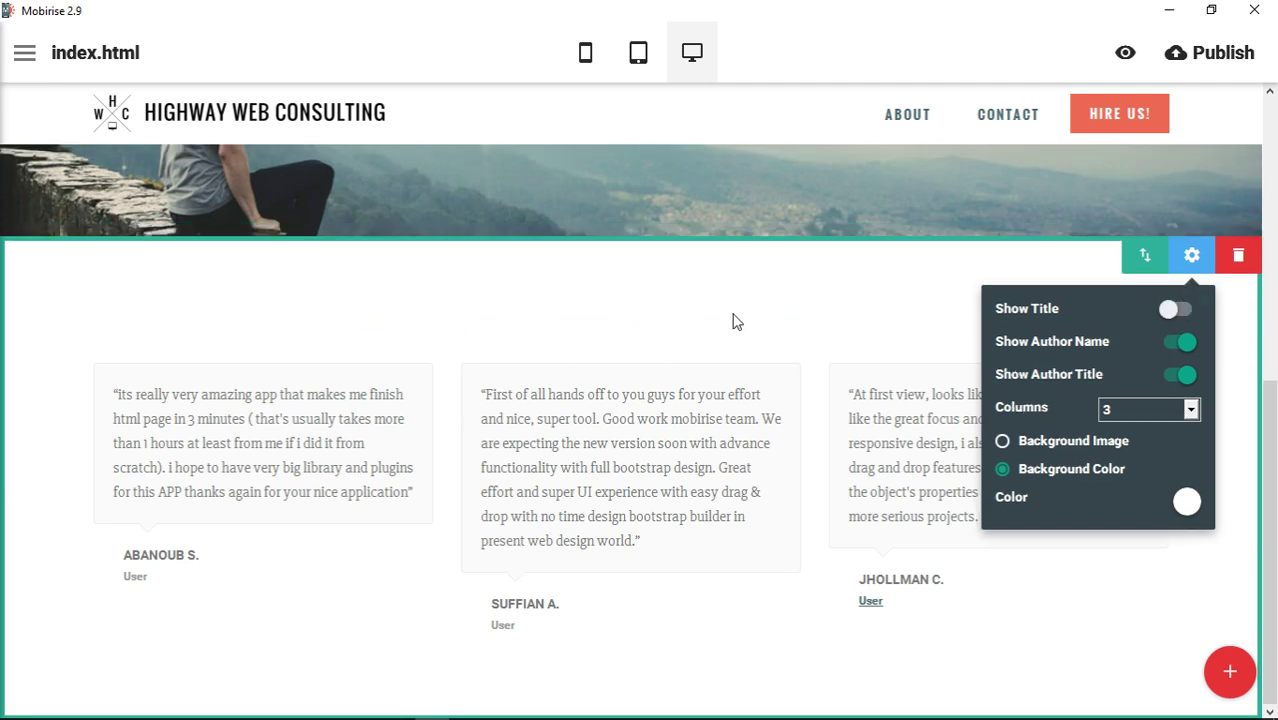
left_click(1185, 343)
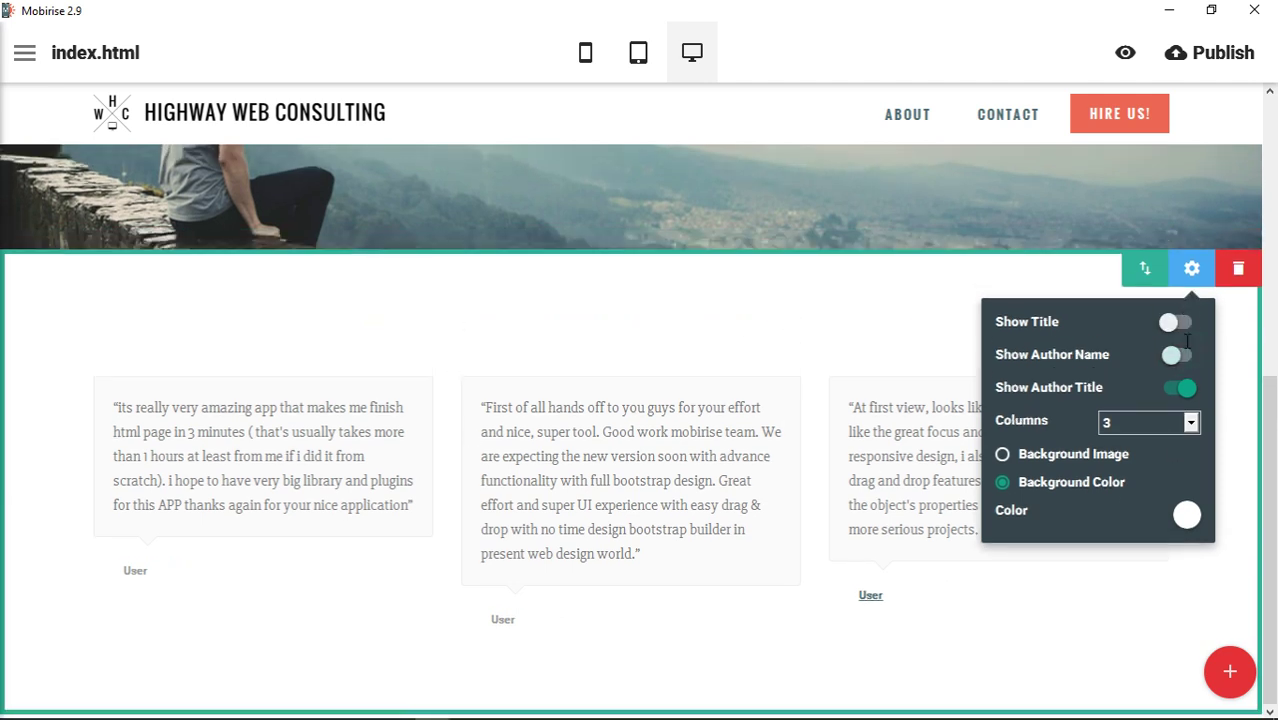
left_click(1180, 392)
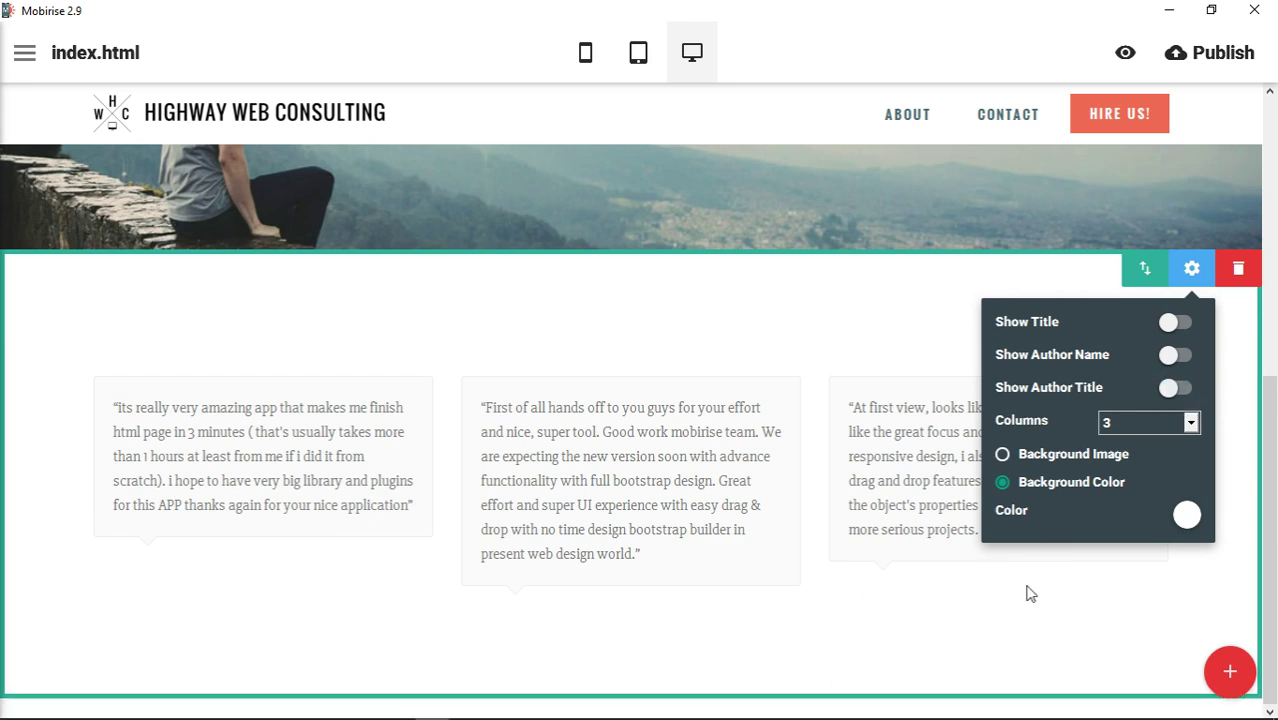
Change the Columns setting to 2, then to 4, and check the added fourth card
left_click(1190, 424)
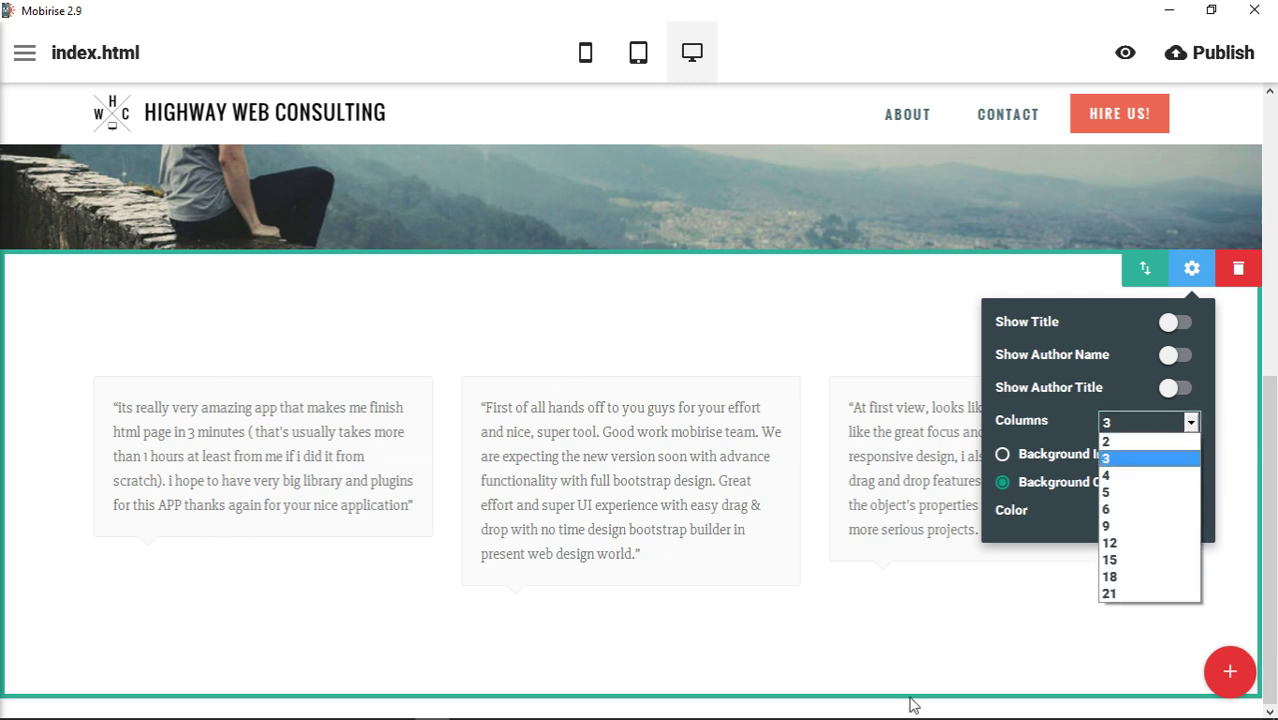
left_click(1153, 441)
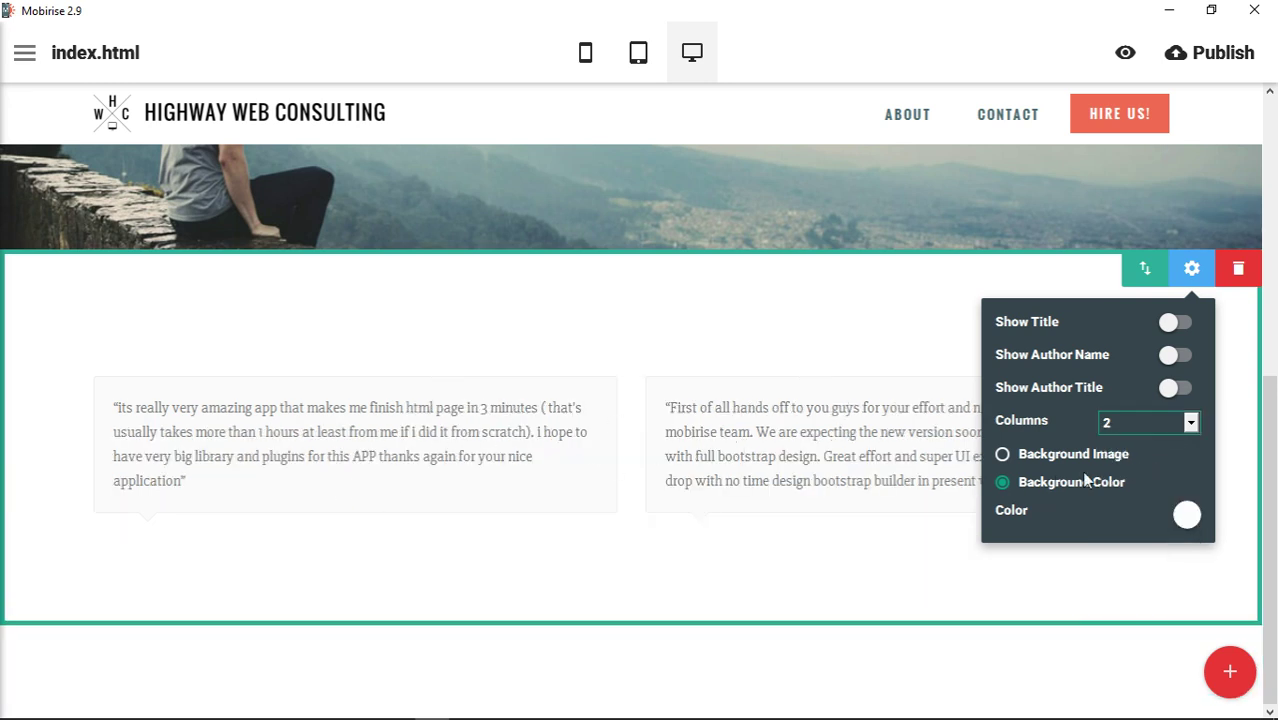
left_click(1156, 423)
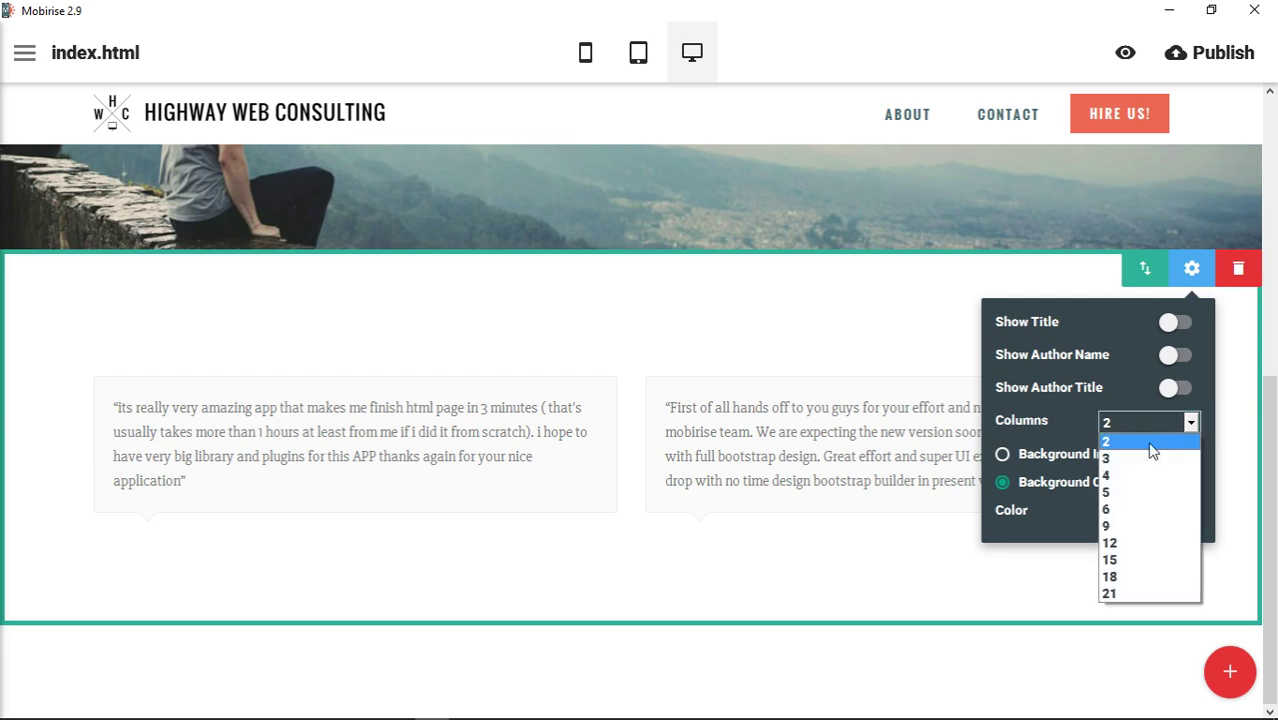
left_click(1145, 476)
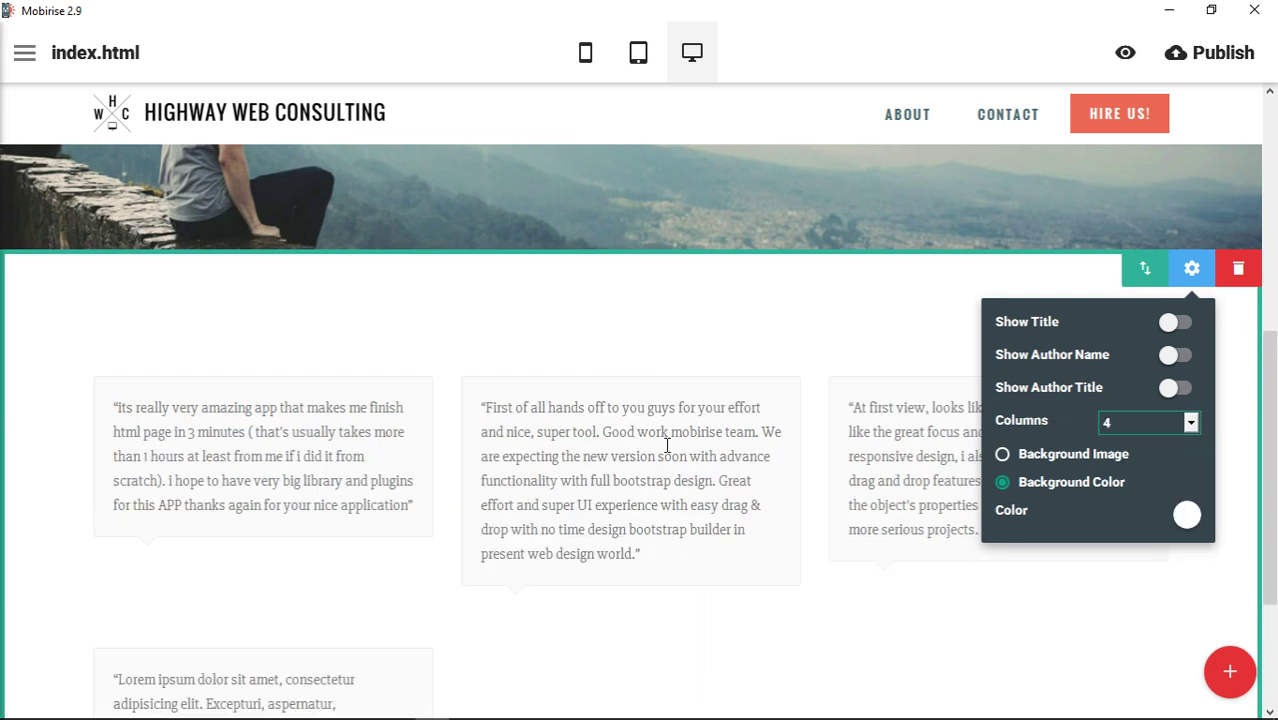
scroll(964, 488, "down", 2)
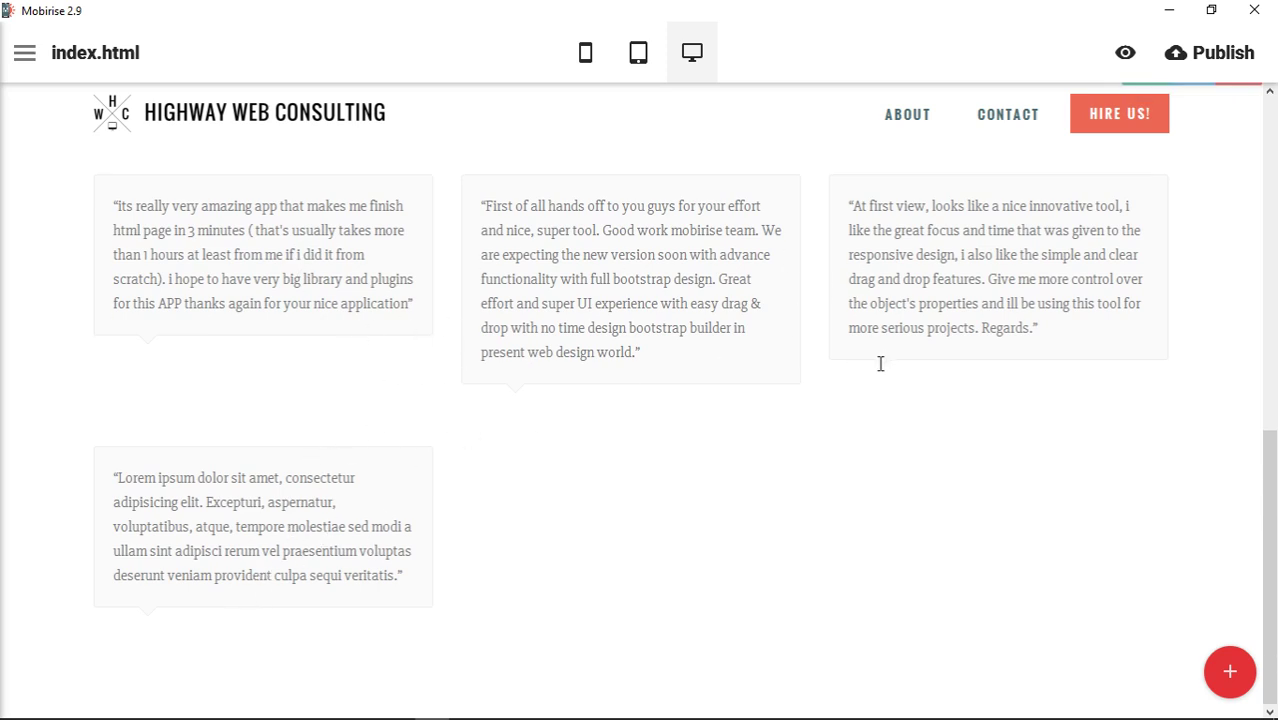
scroll(1120, 290, "up", 2)
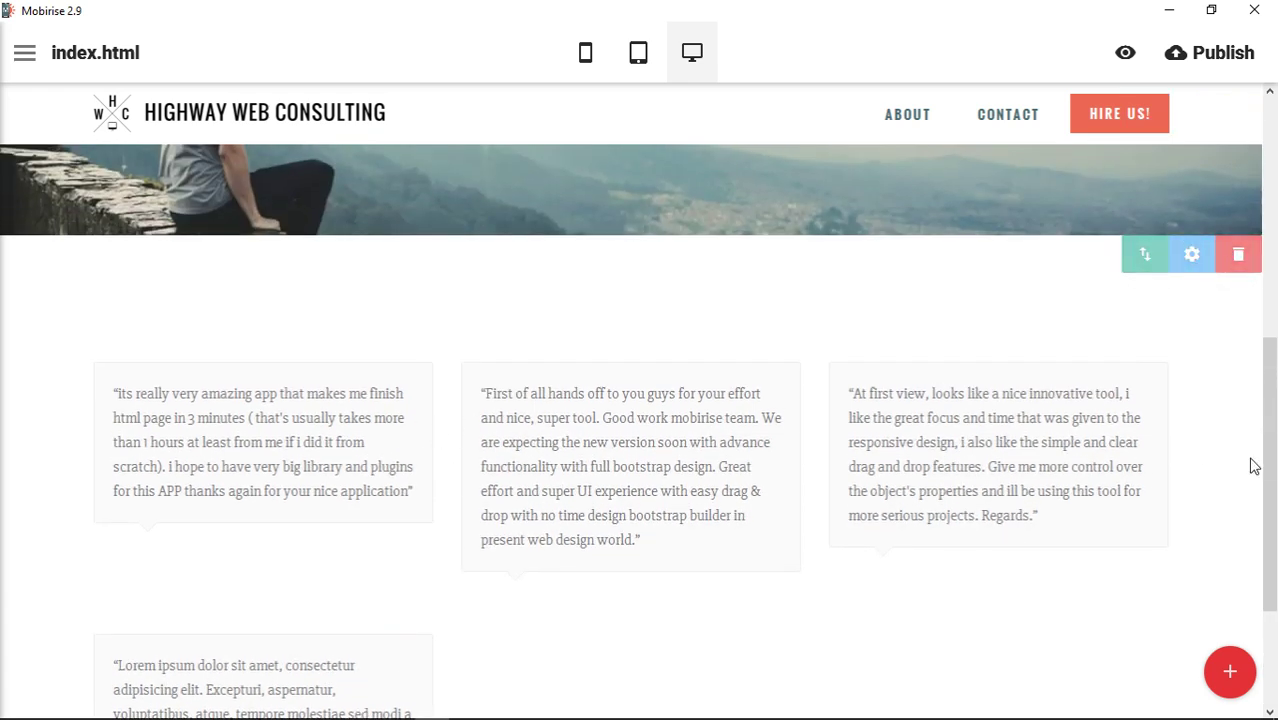
Try 5, 6 and then 9 in the block's Columns dropdown
left_click(1192, 256)
left_click(1147, 407)
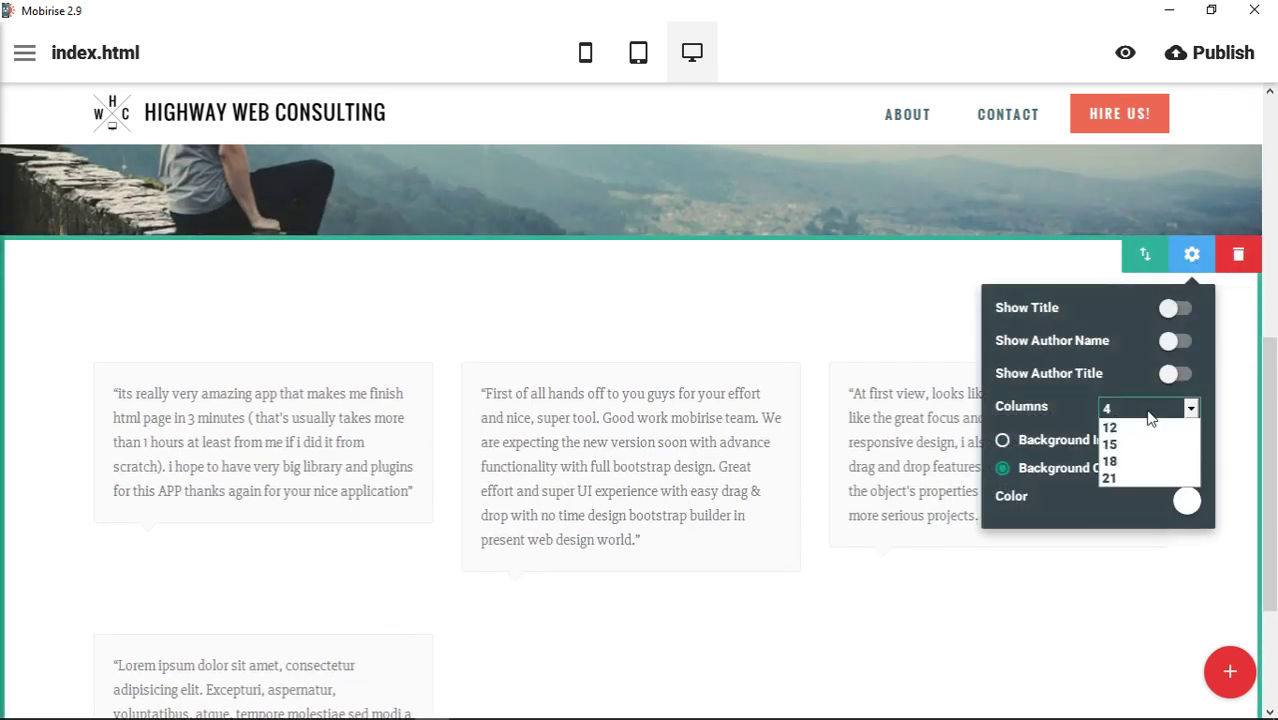
left_click(1120, 479)
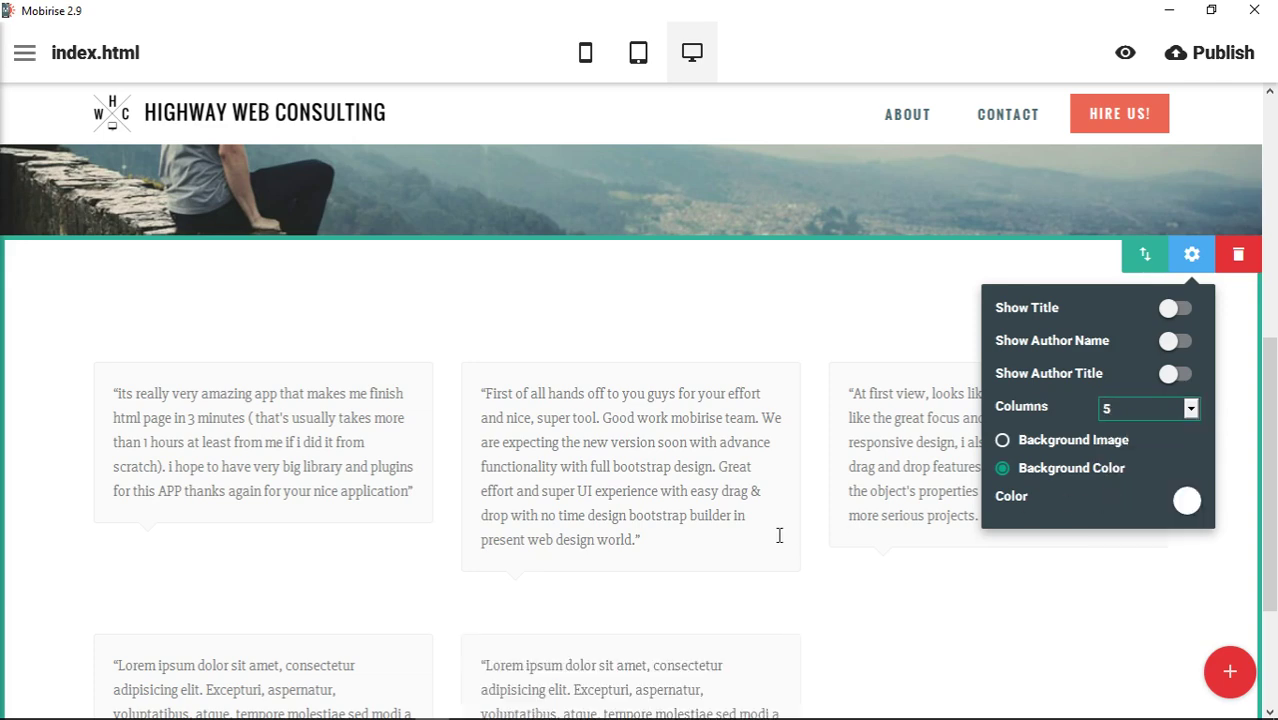
scroll(775, 530, "down", 2)
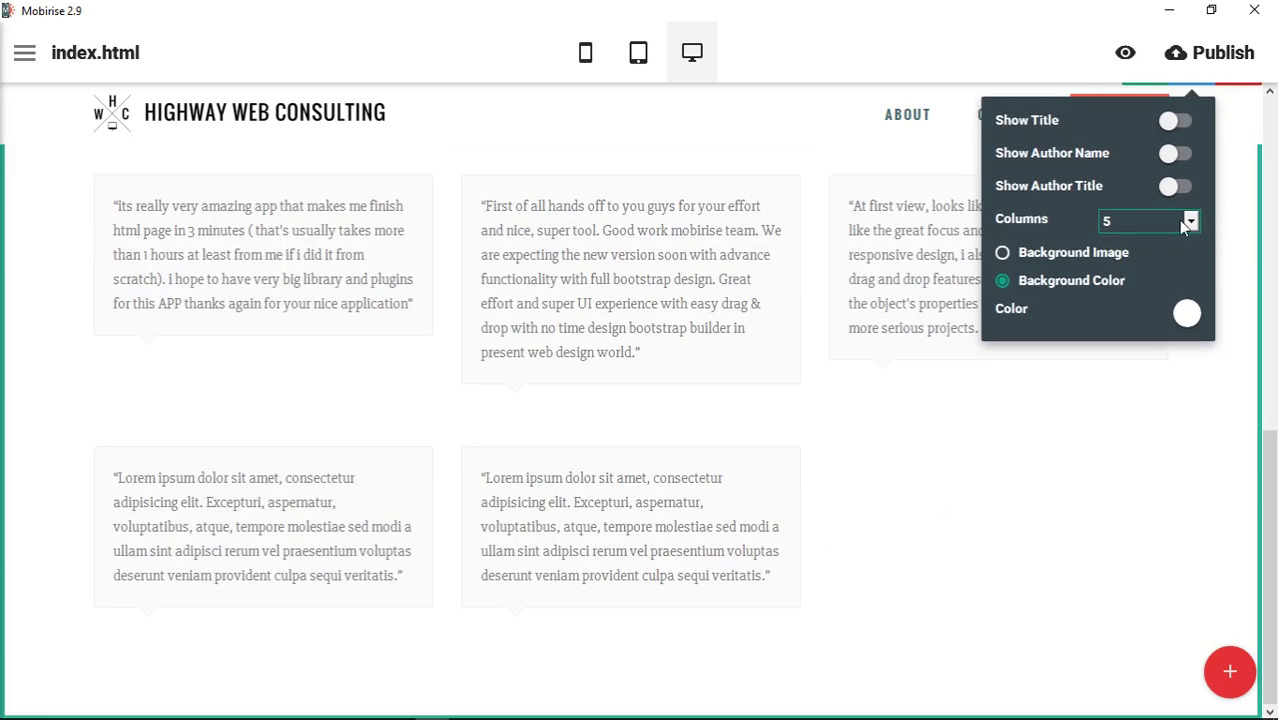
left_click(1182, 222)
left_click(1135, 312)
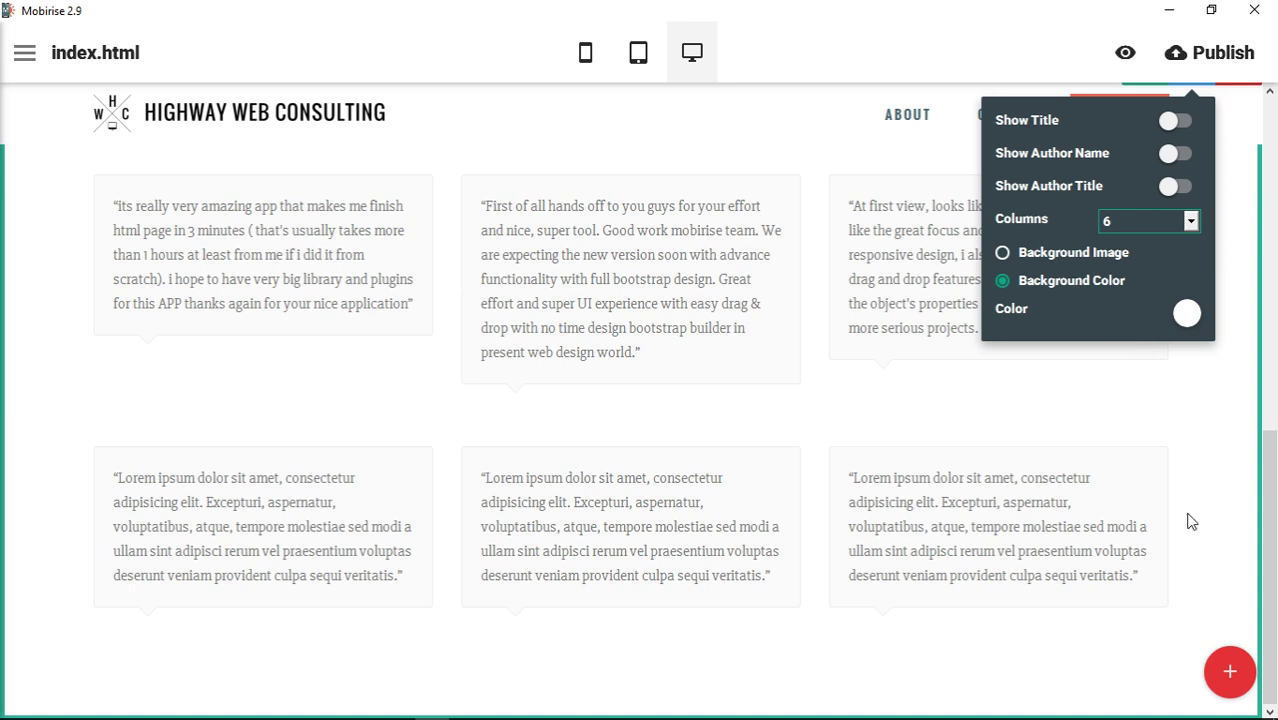
left_click(1168, 224)
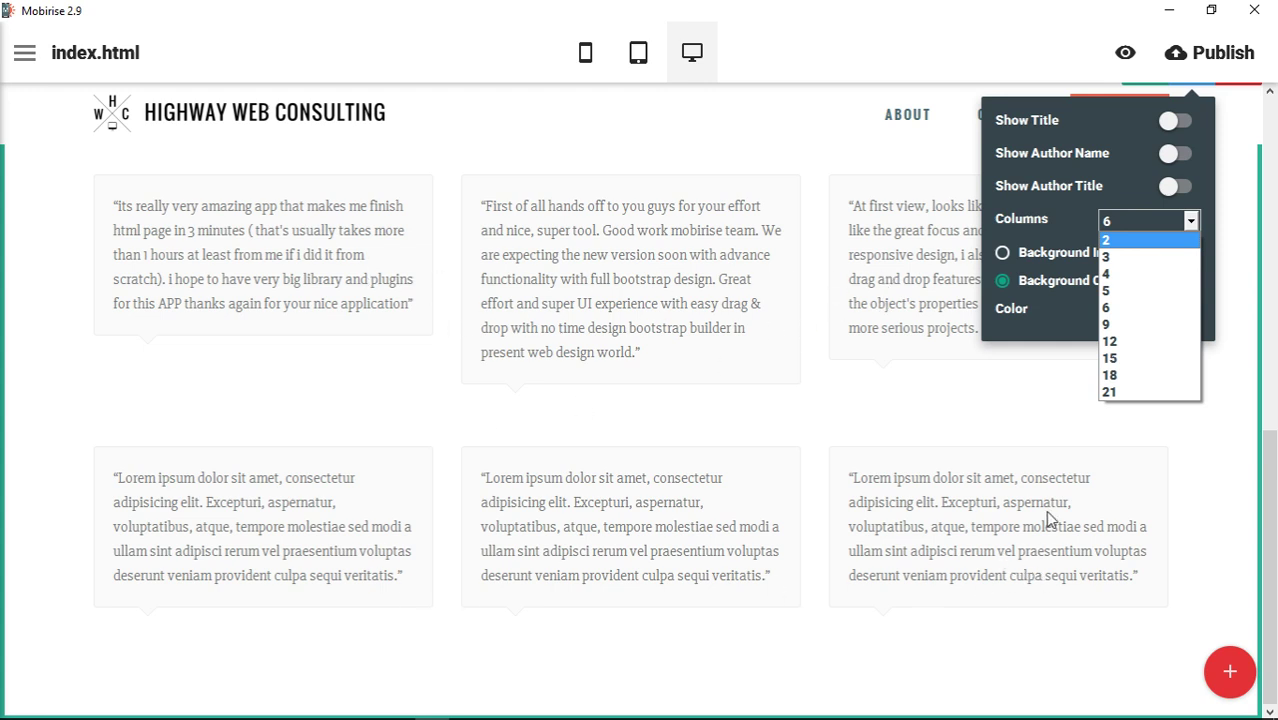
left_click(1121, 325)
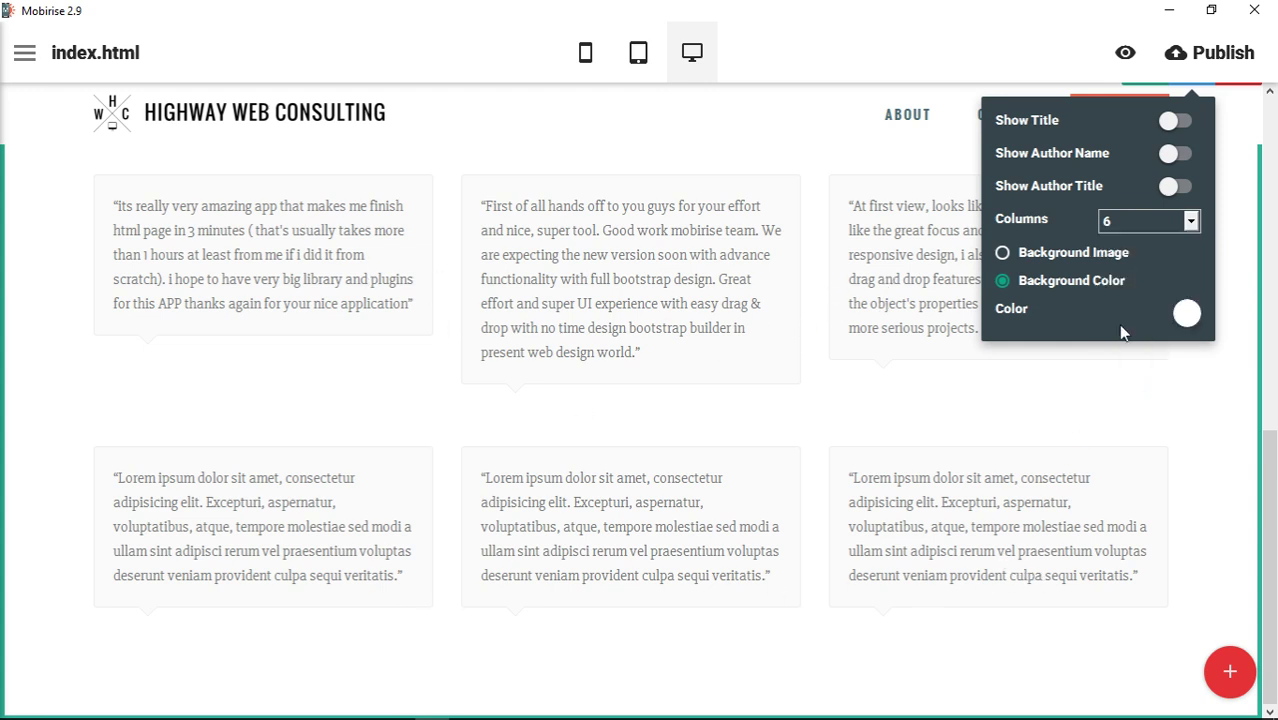
scroll(1020, 465, "down", 3)
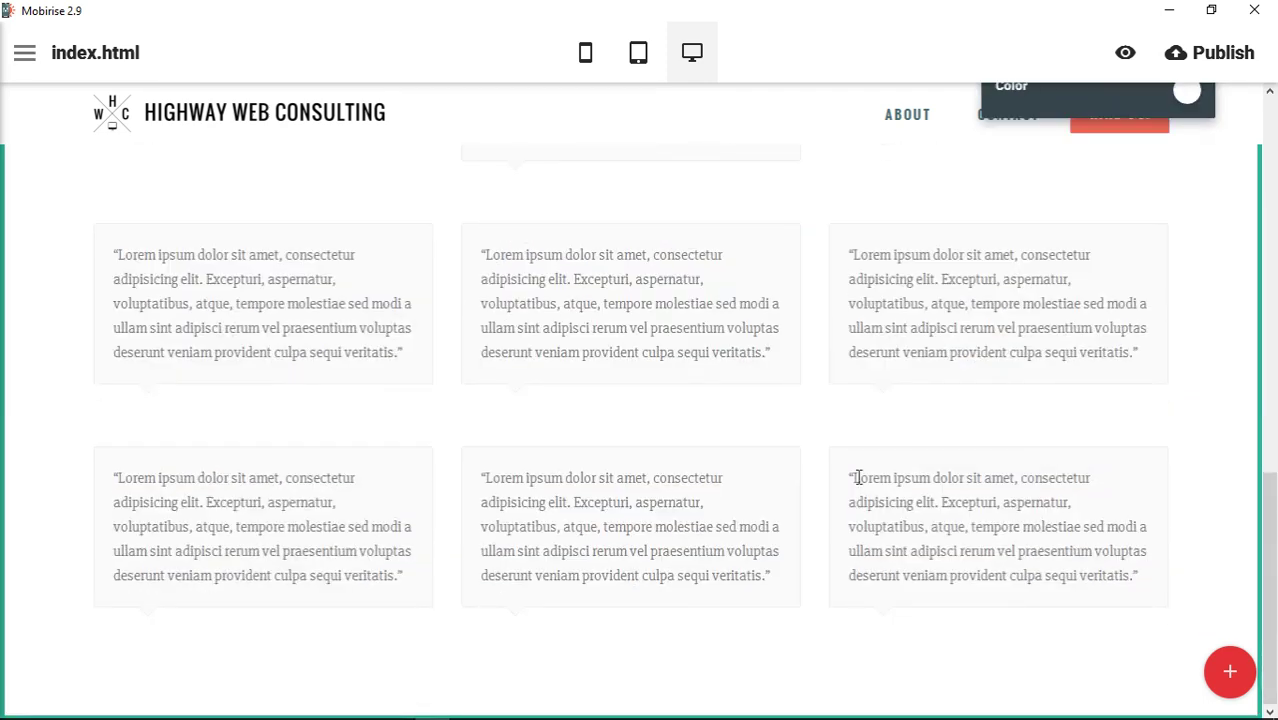
scroll(961, 479, "up", 5)
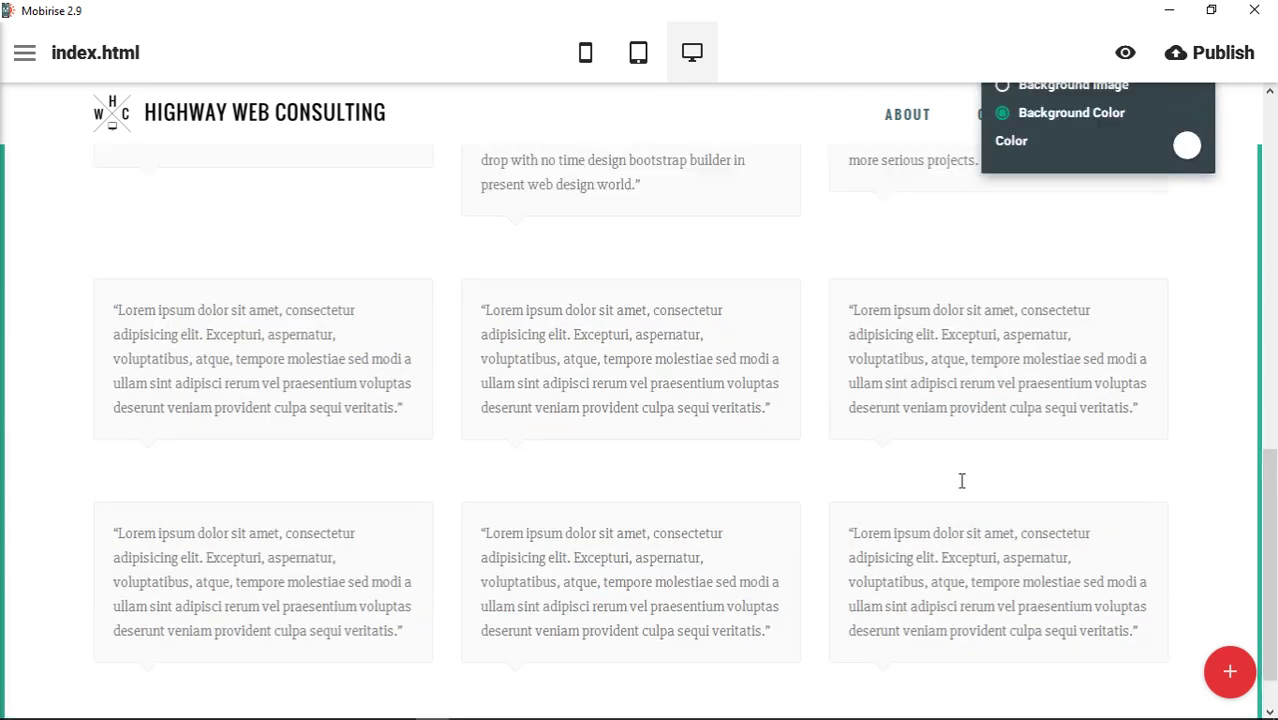
Try 21 columns, then set the Columns dropdown back to 3
left_click(1130, 370)
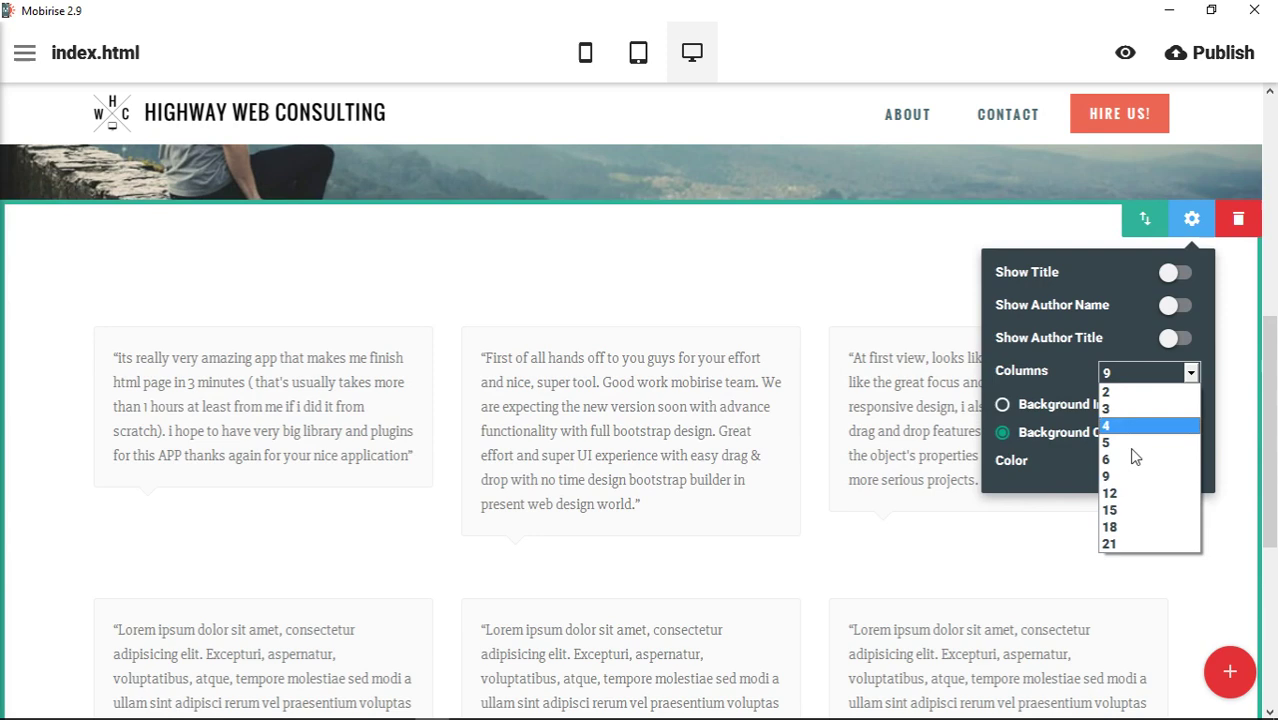
left_click(1130, 543)
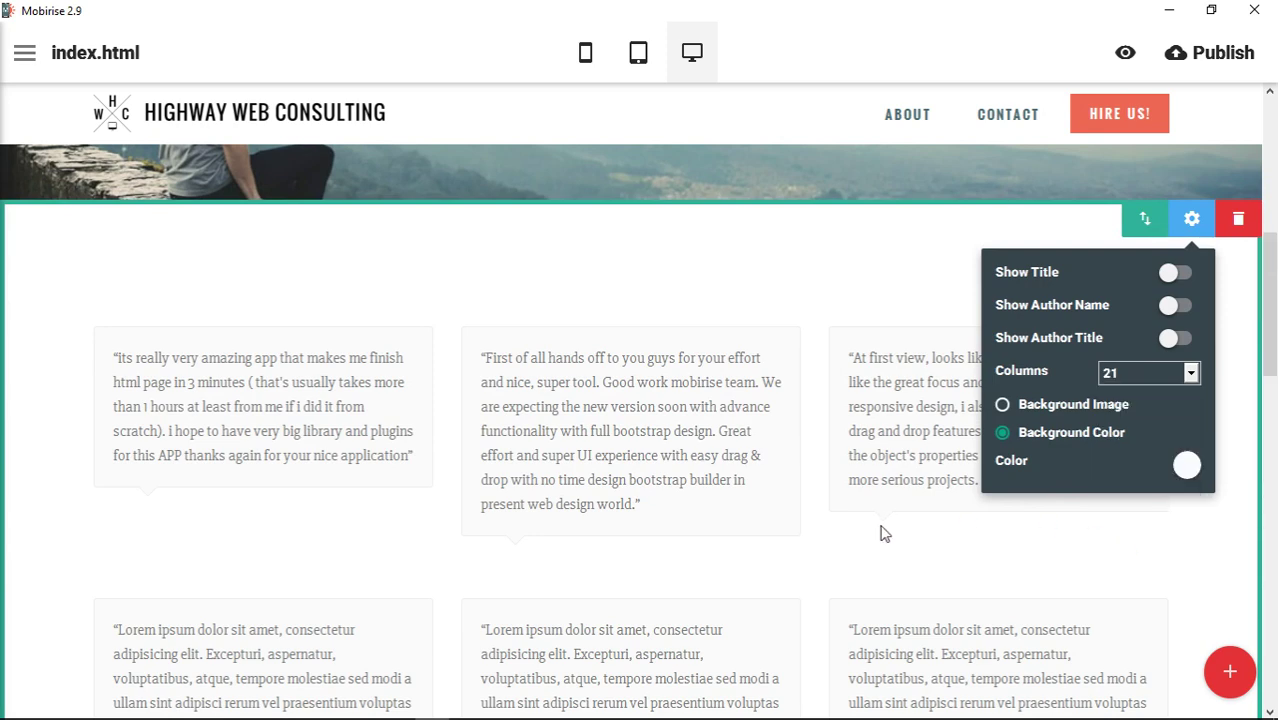
scroll(893, 531, "down", 5)
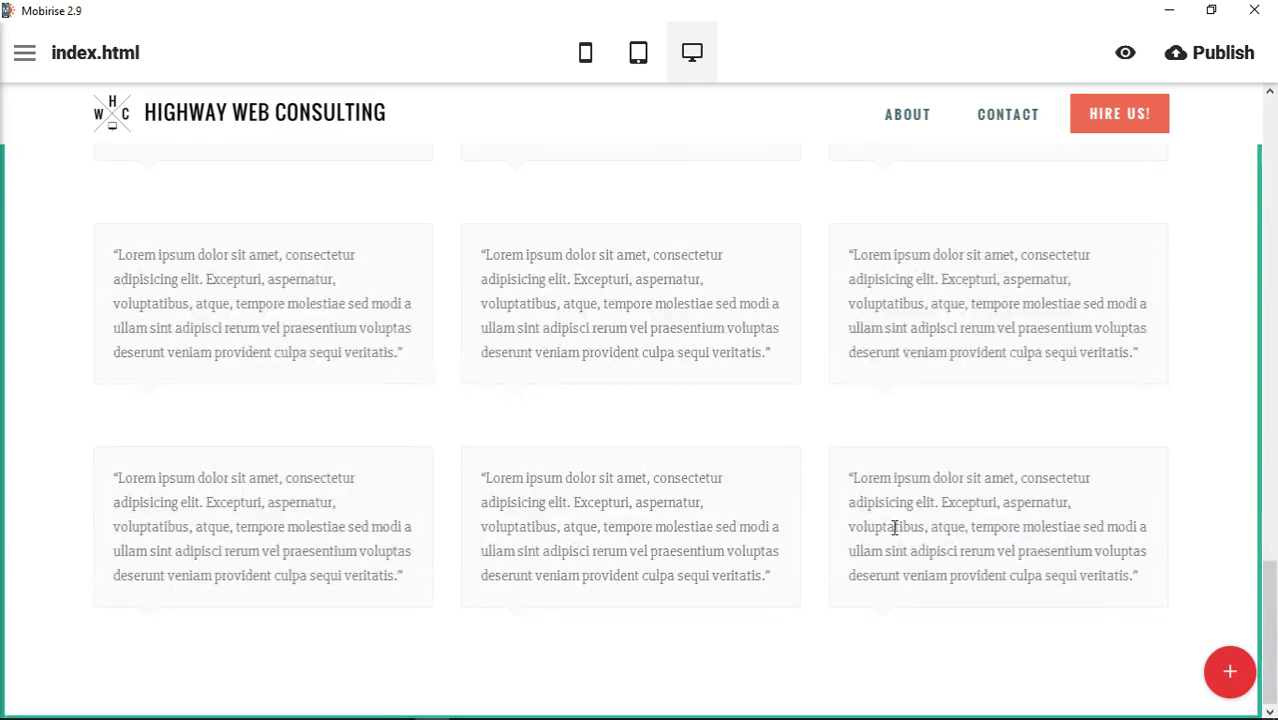
scroll(895, 527, "up", 10)
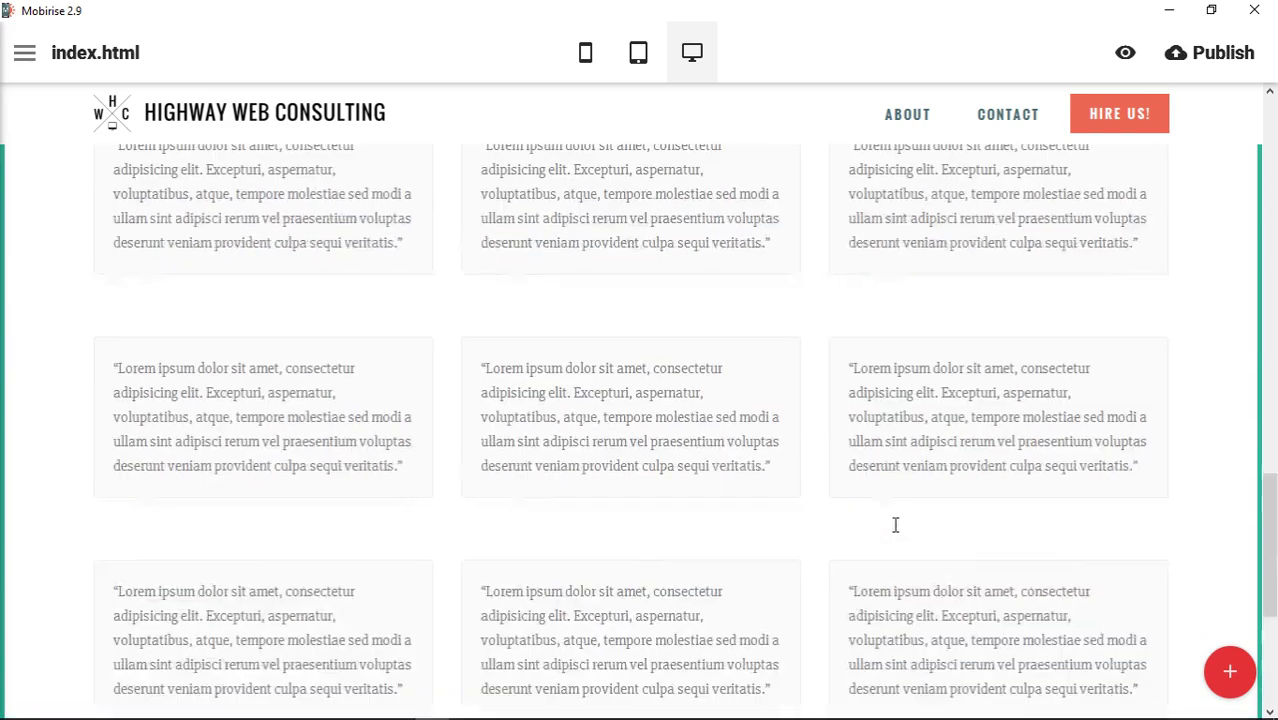
scroll(895, 527, "up", 4)
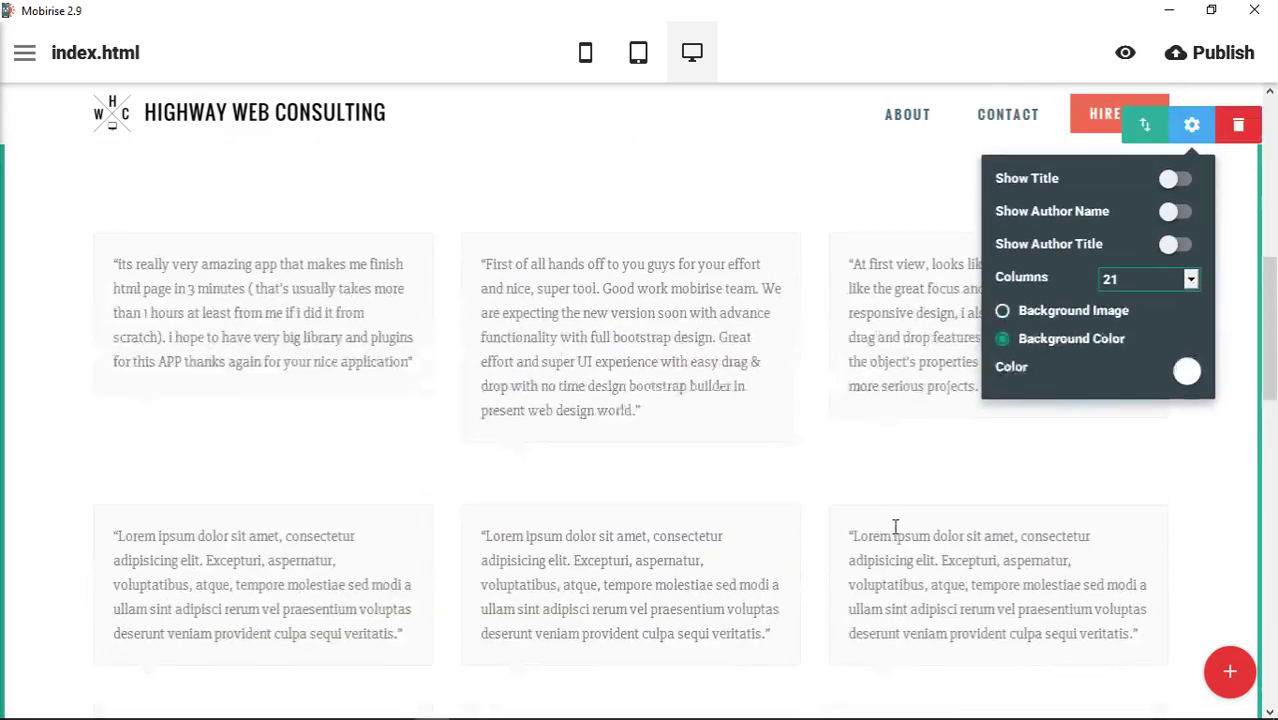
scroll(893, 533, "up", 4)
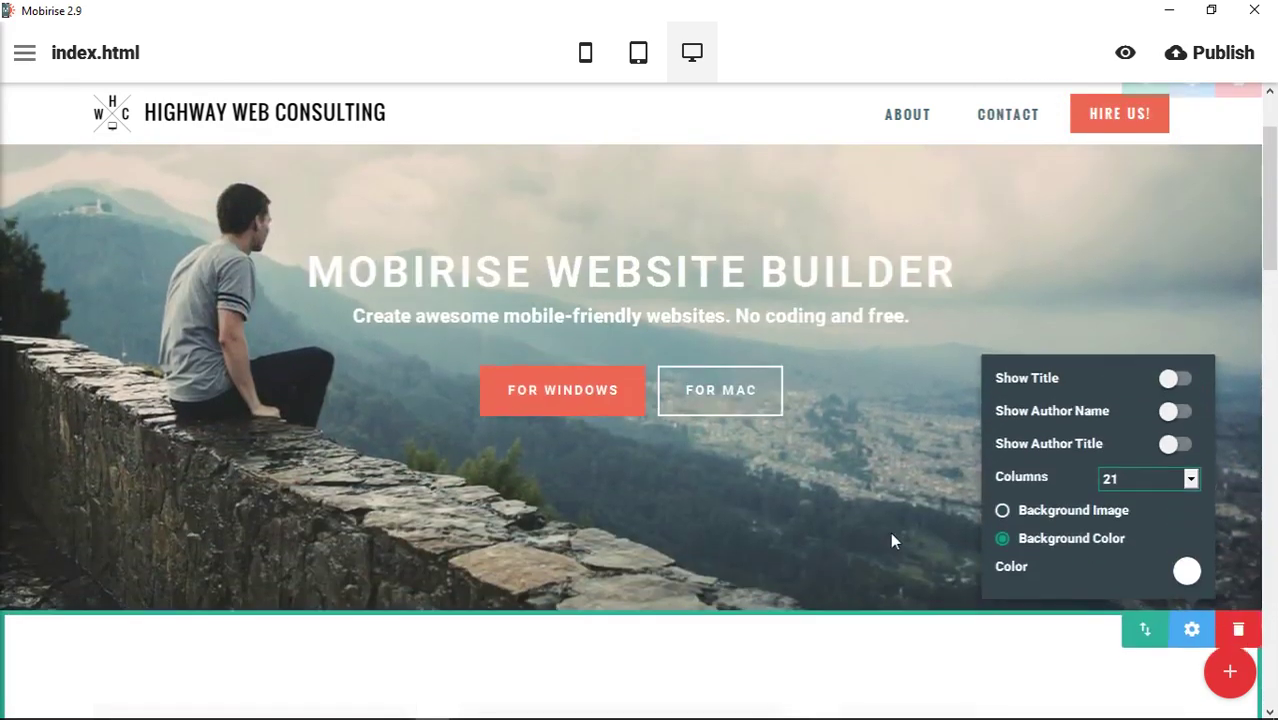
scroll(891, 541, "down", 3)
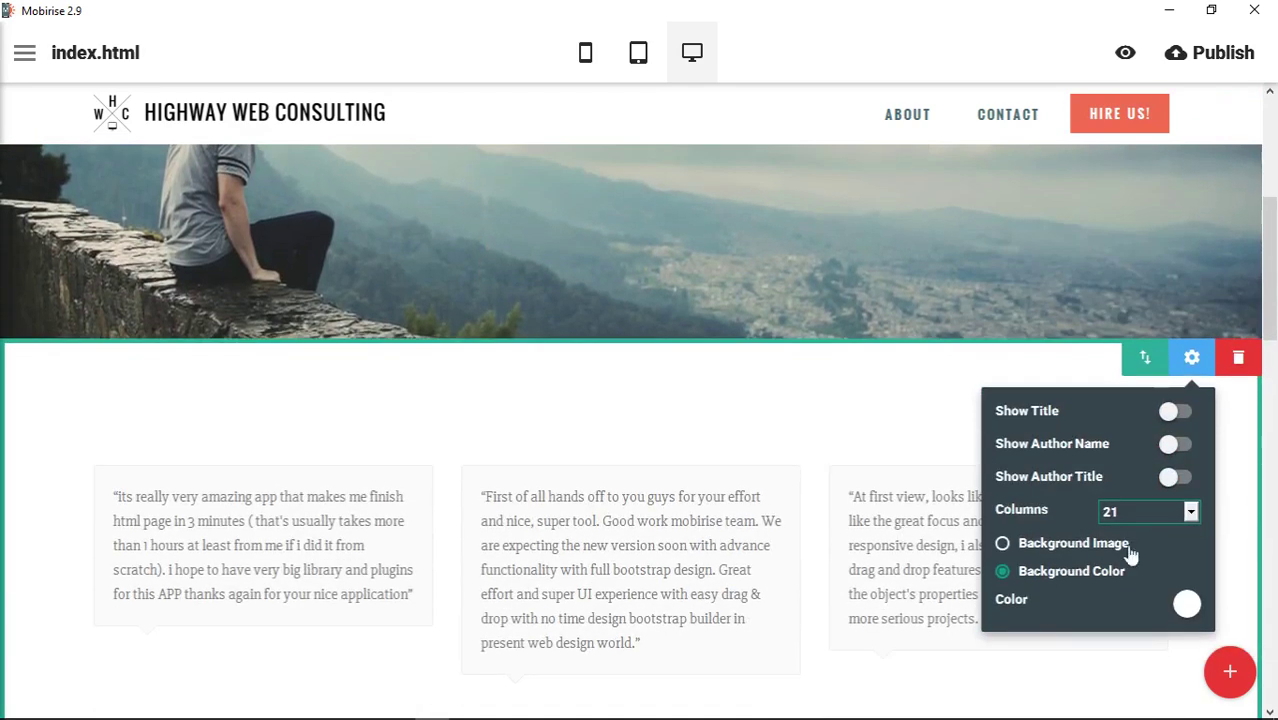
left_click(1145, 512)
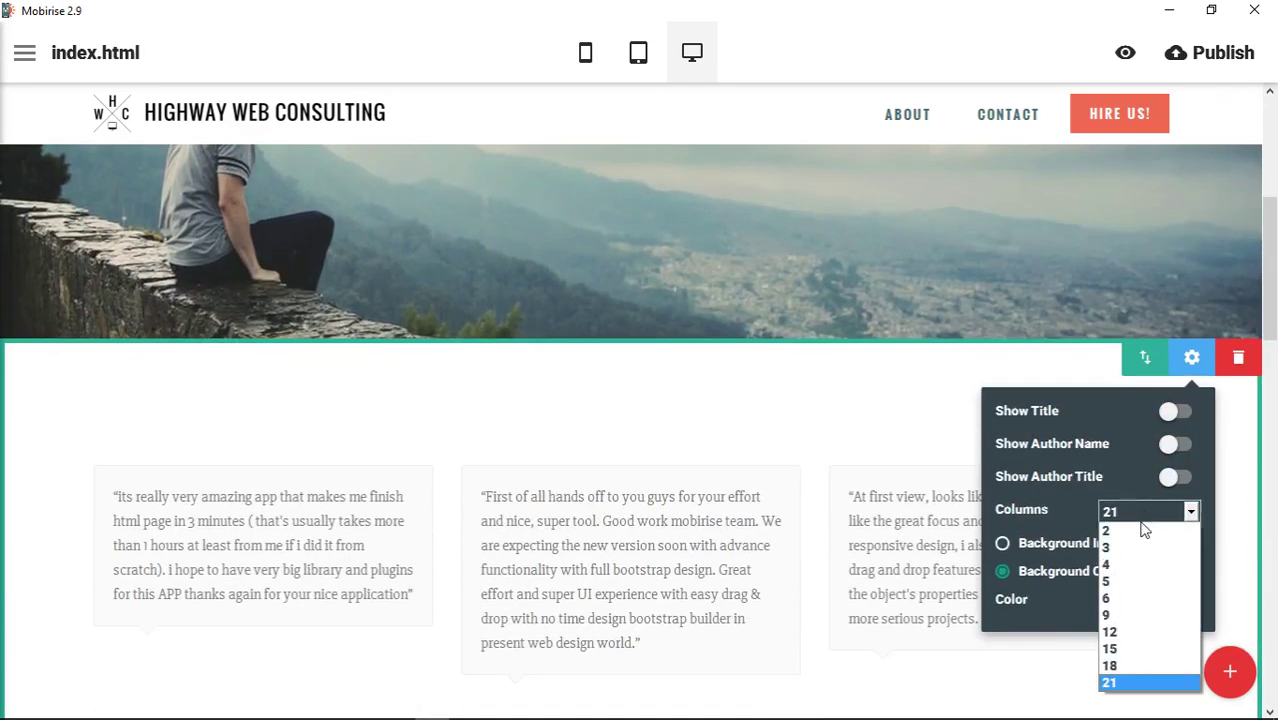
left_click(1141, 547)
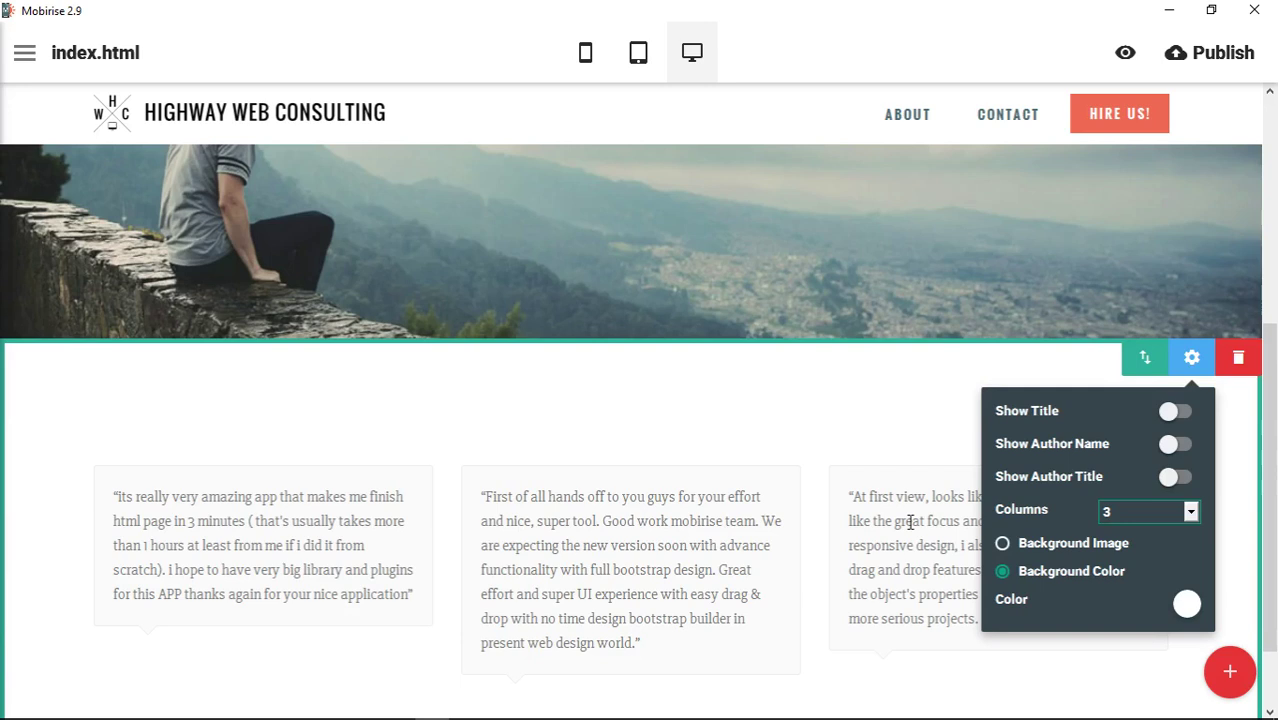
scroll(910, 521, "down", 1)
Try a cloud background image with overlay, then switch to a solid blue background colour
left_click(1115, 456)
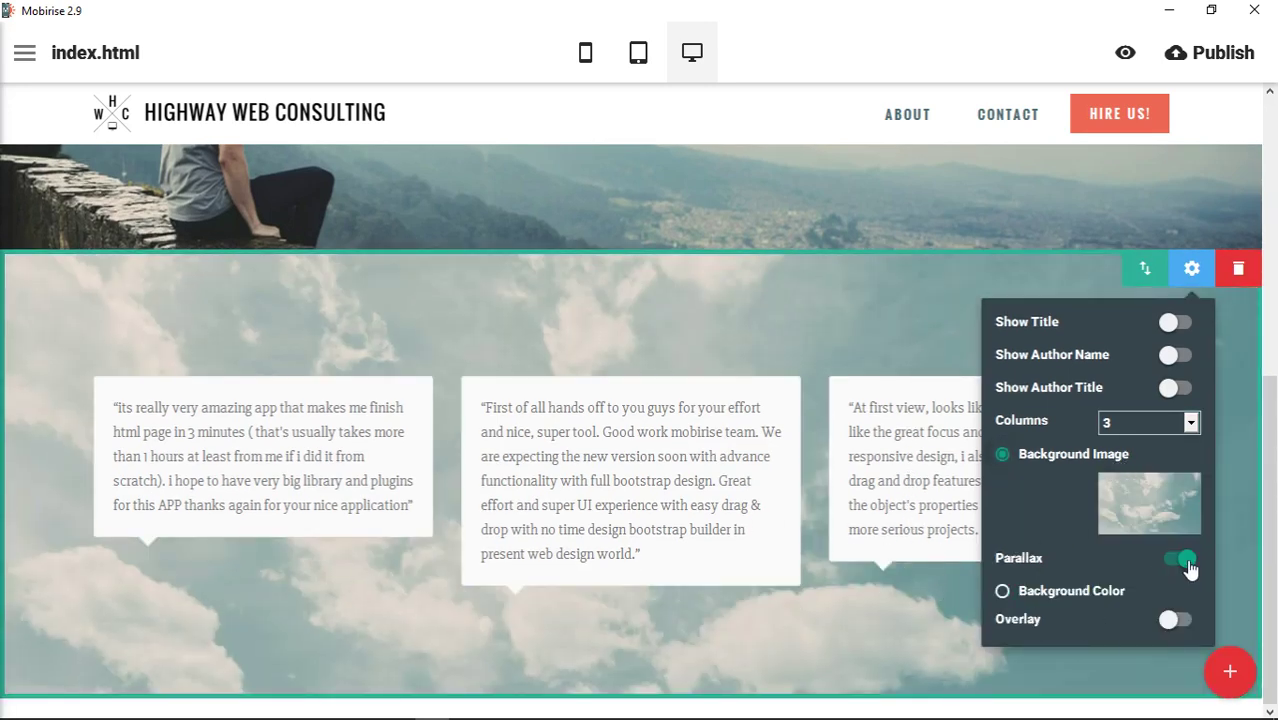
left_click(1172, 620)
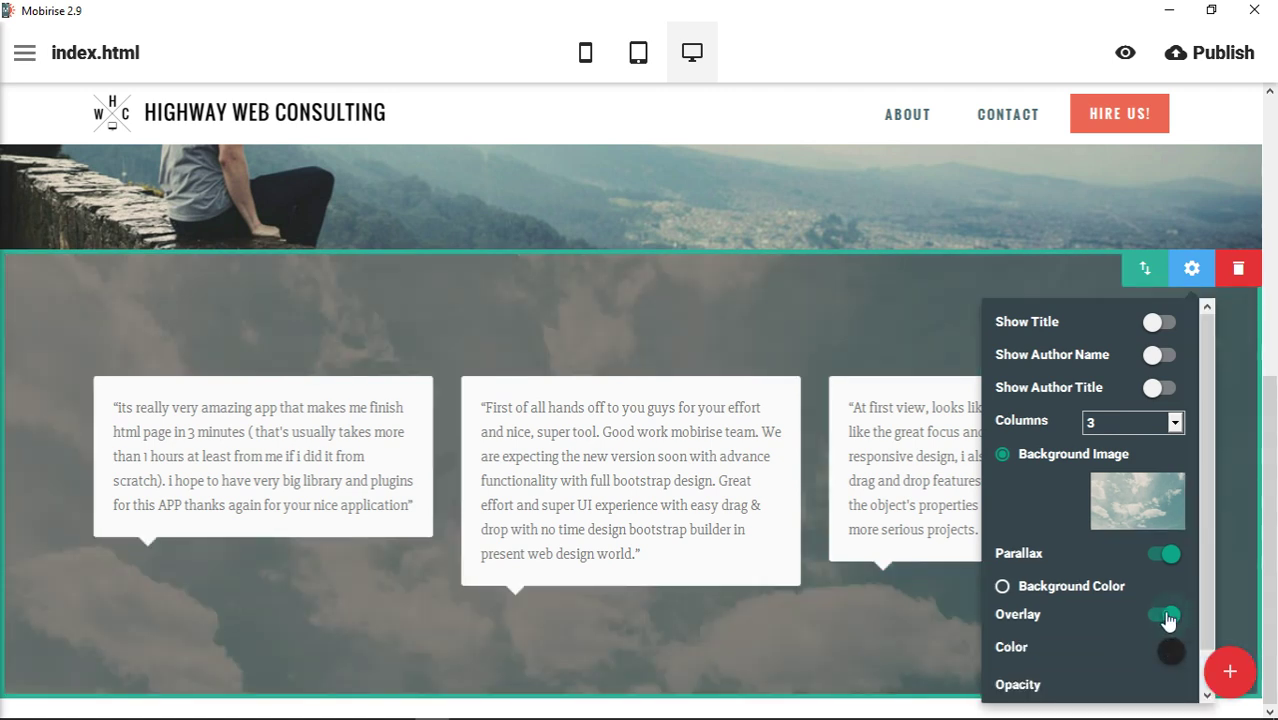
left_click(1167, 616)
left_click(1048, 594)
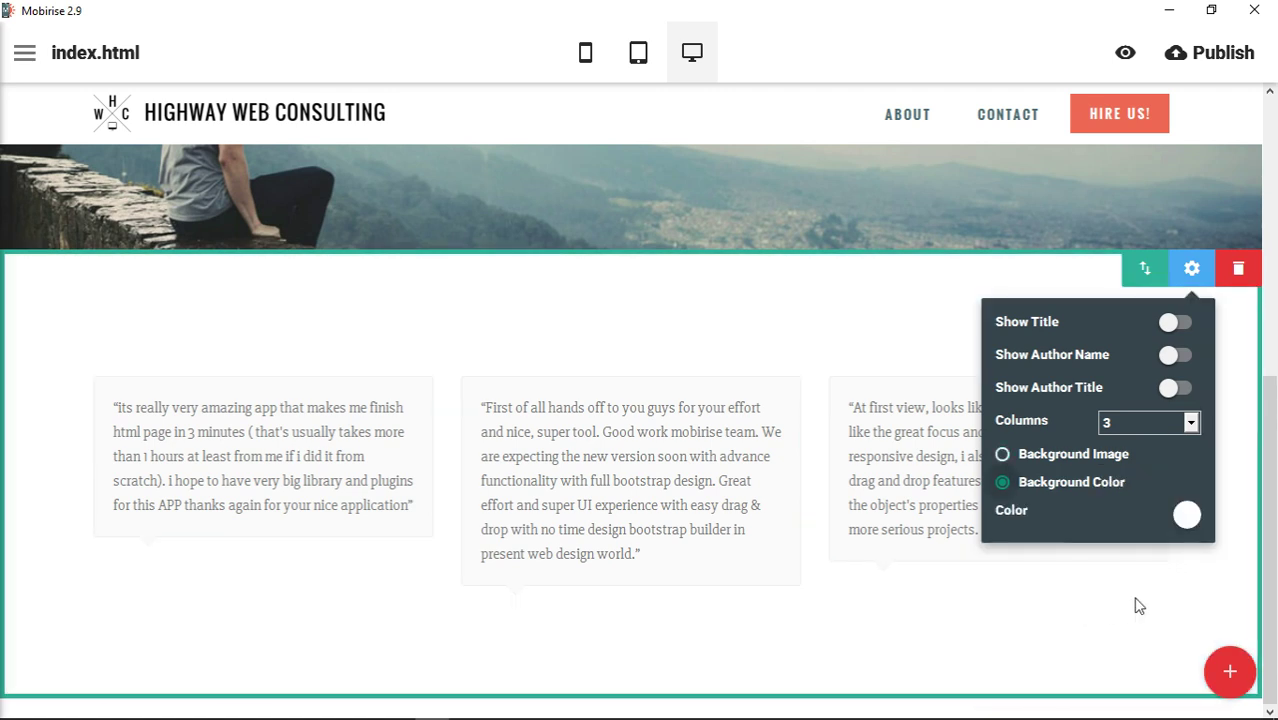
left_click(1186, 514)
left_click(1156, 557)
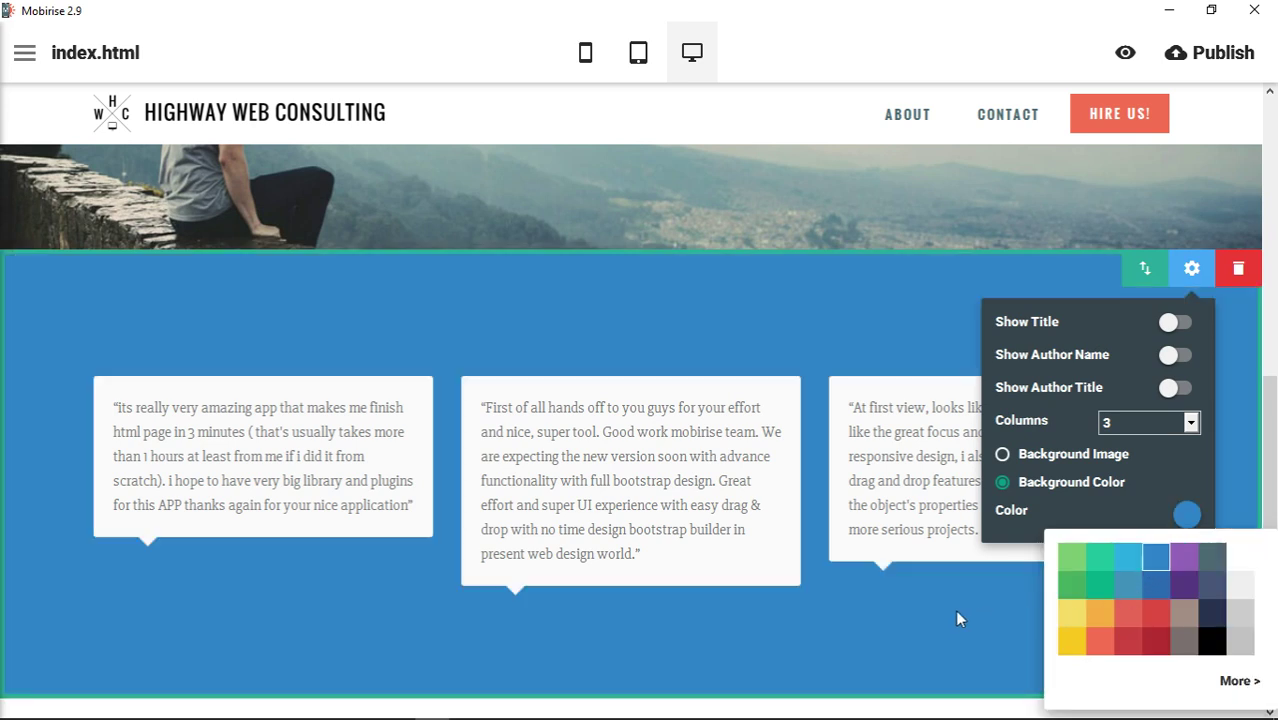
left_click(895, 320)
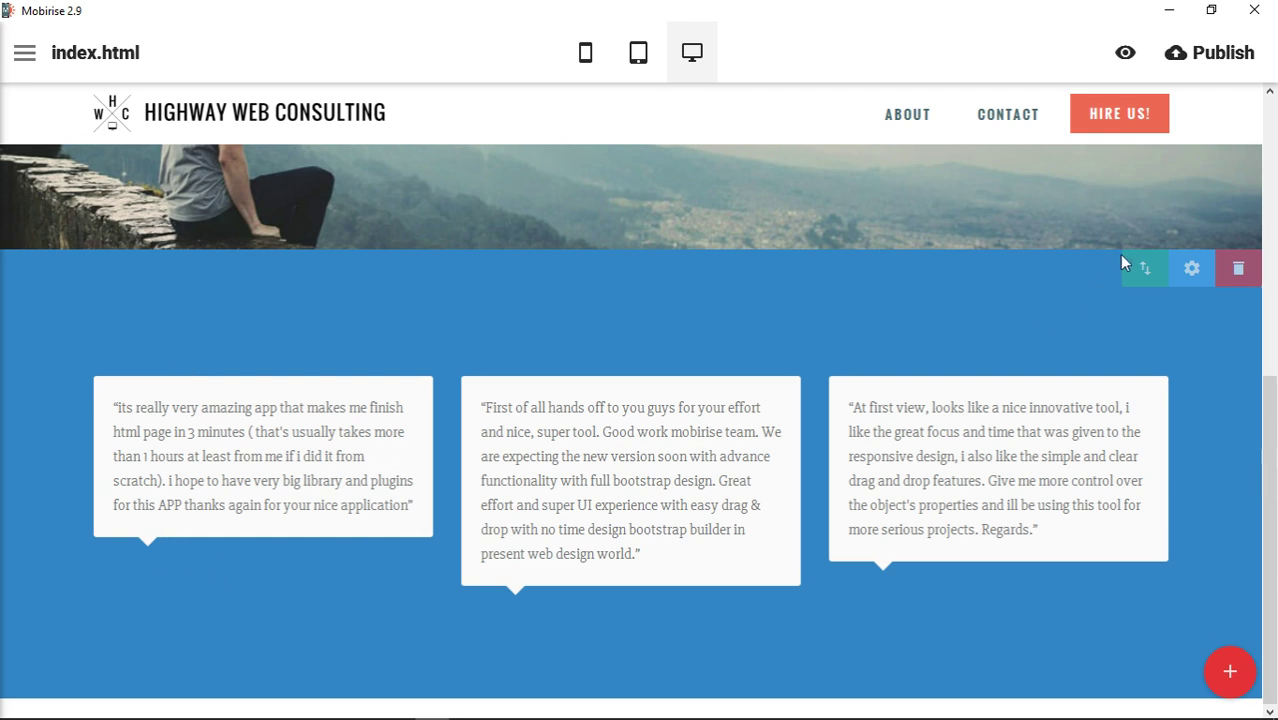
Turn Show Author Name and Show Author Title back on in the block settings
left_click(1191, 268)
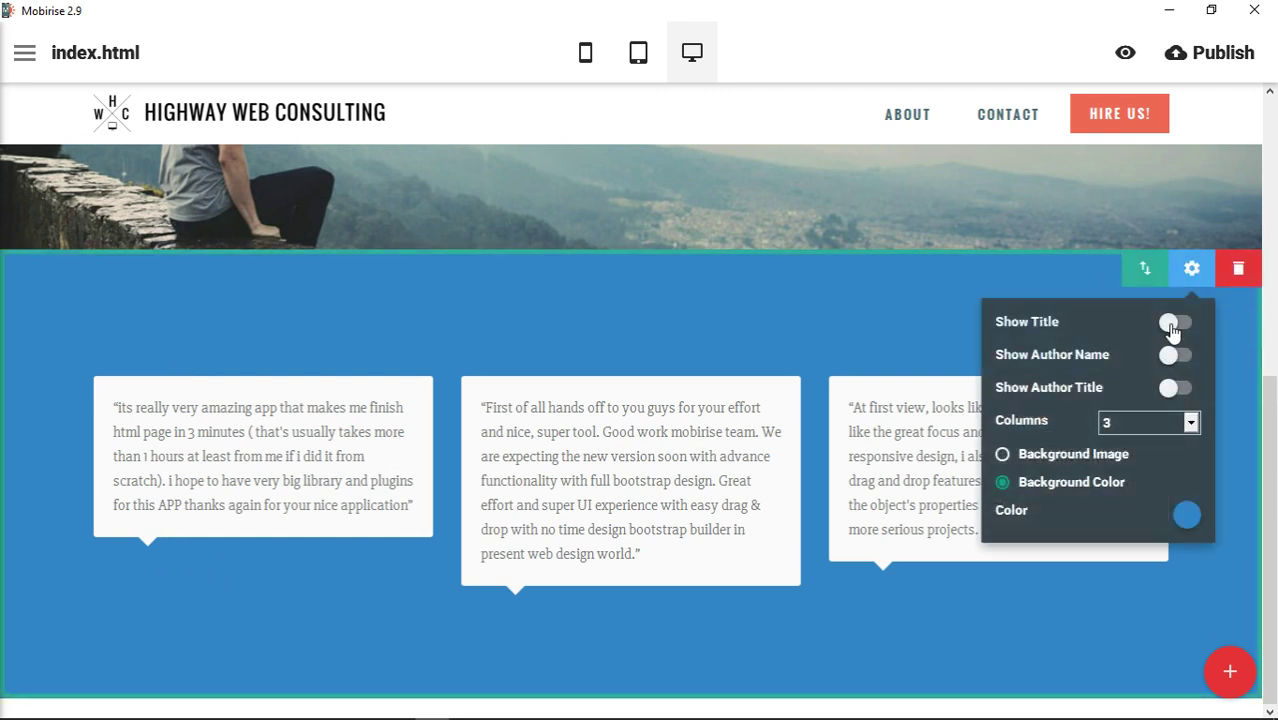
left_click(1172, 355)
left_click(1172, 387)
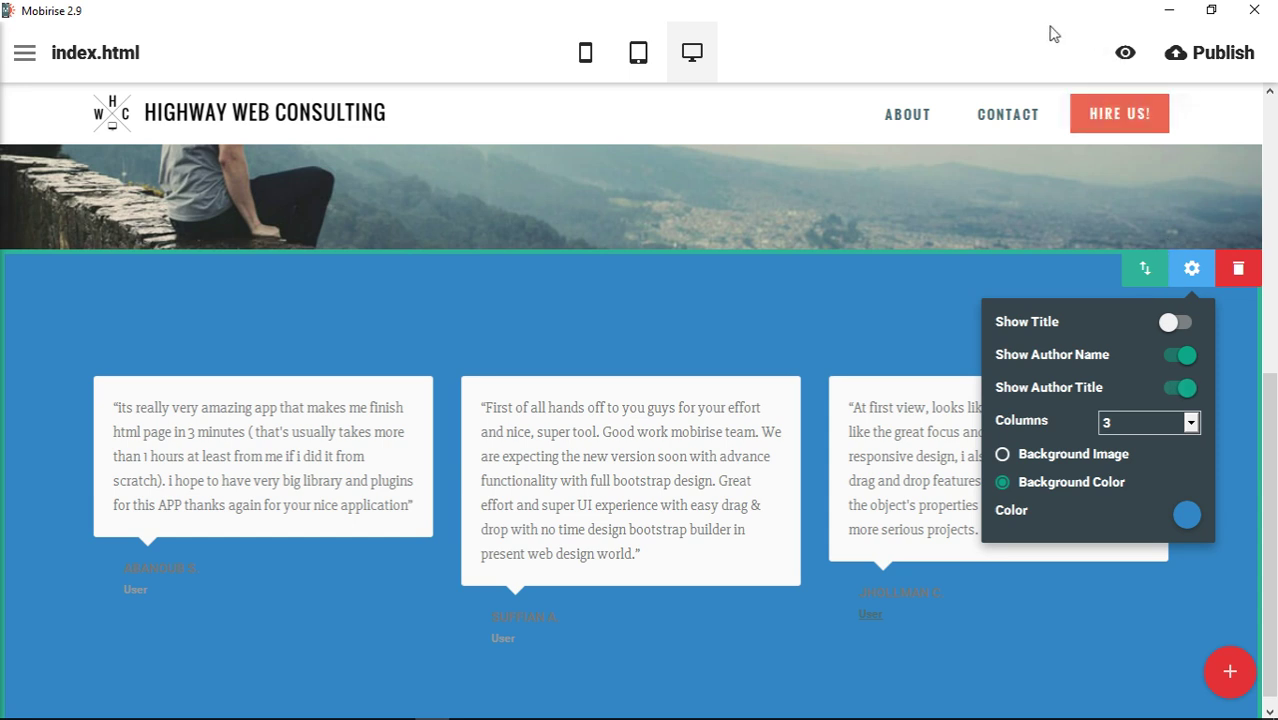
left_click(850, 394)
scroll(940, 410, "down", 1)
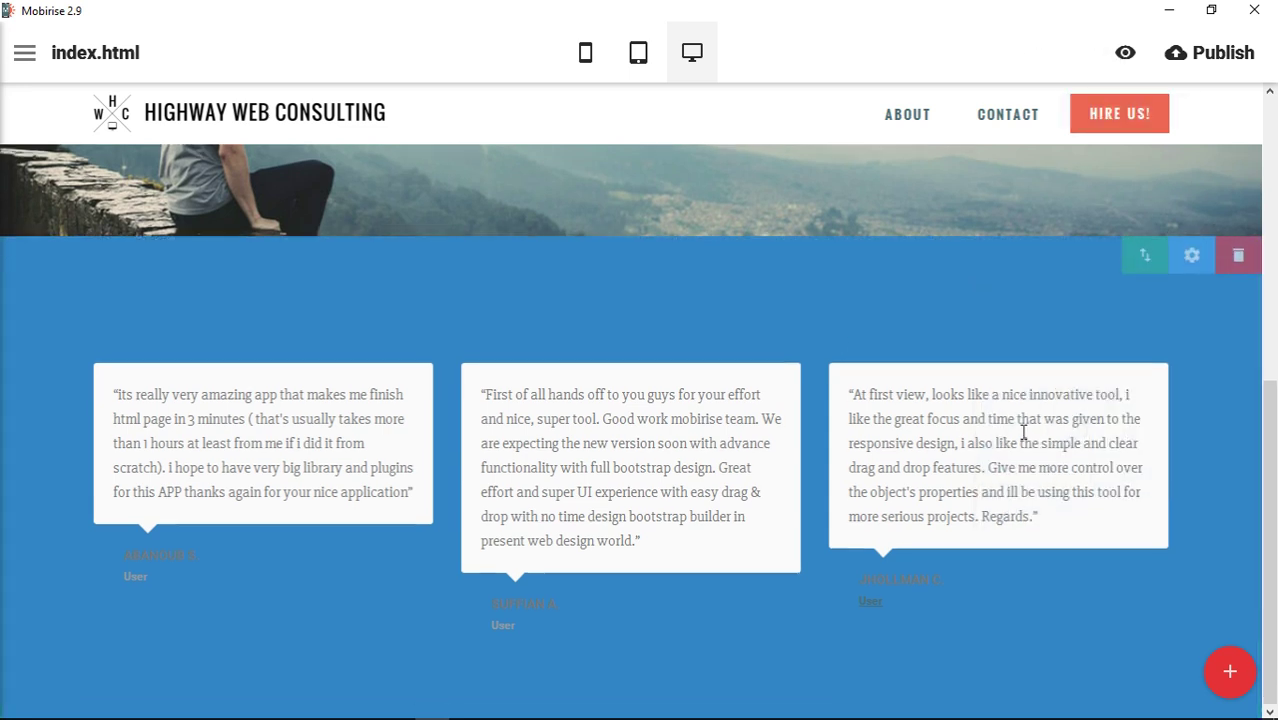
Colour the testimonial author names white
left_click(913, 577)
left_click(1107, 541)
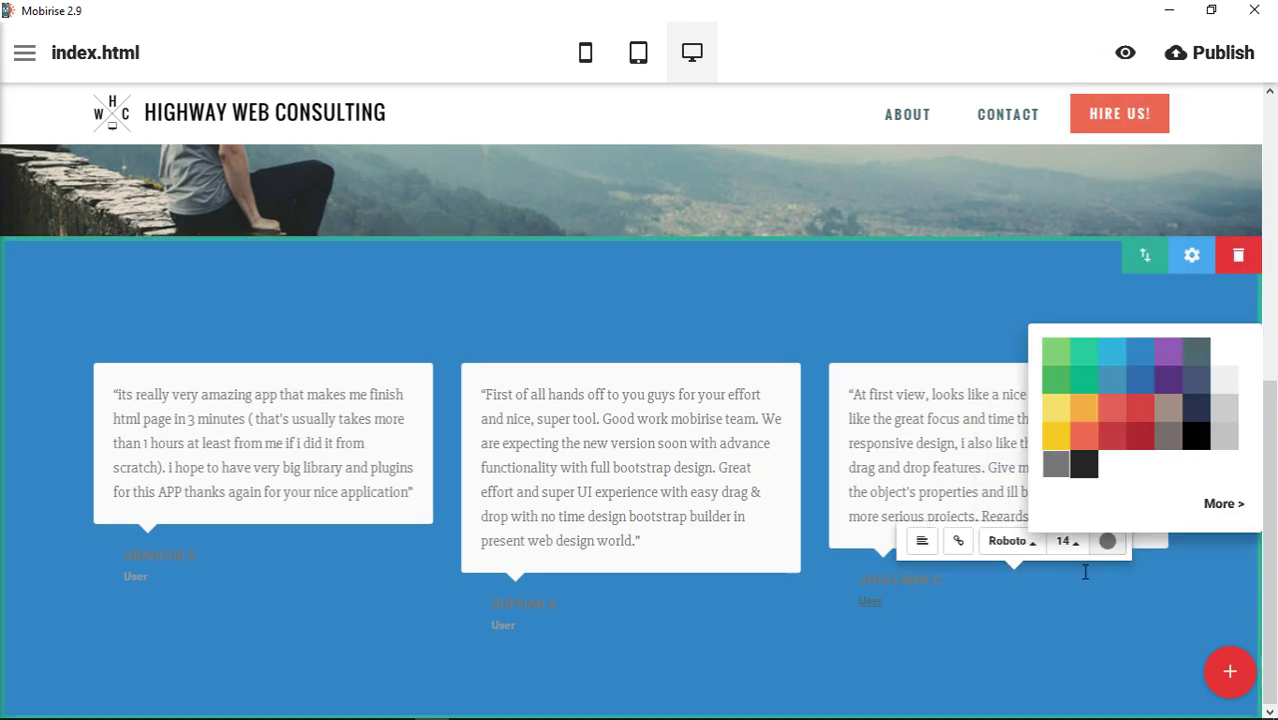
left_click(1225, 355)
left_click(870, 602)
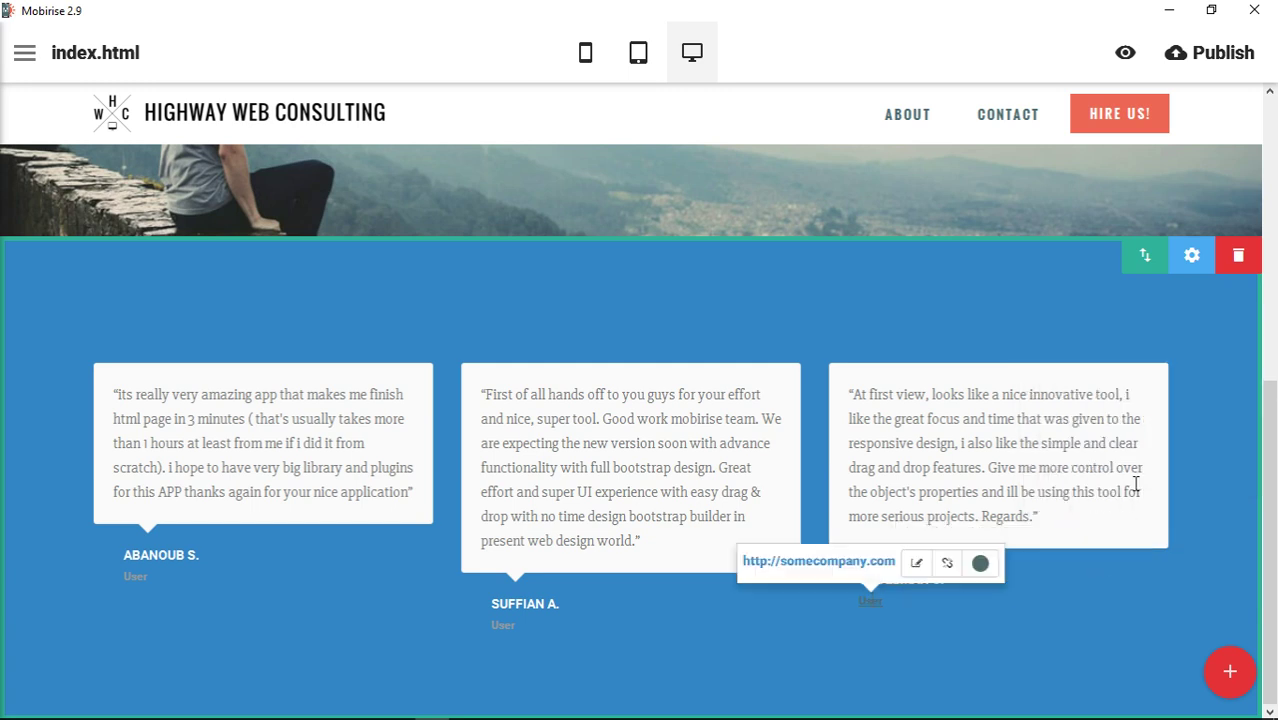
left_click(856, 50)
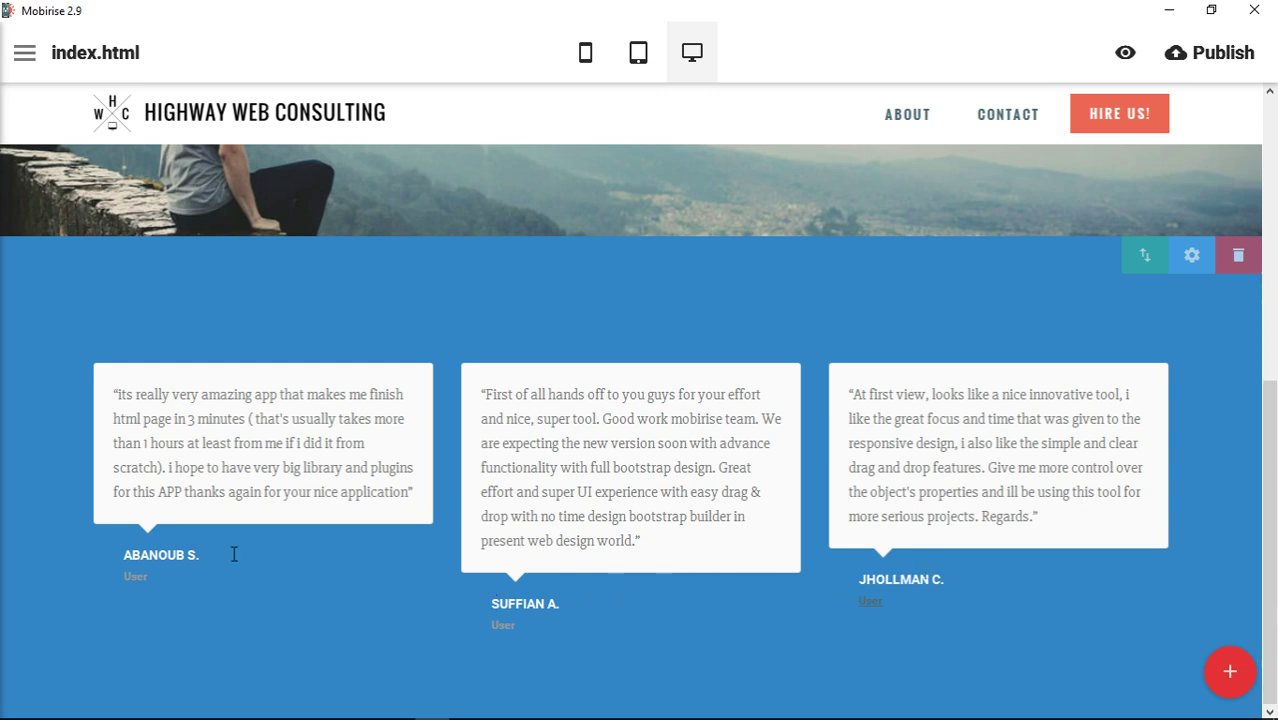
Set the author name's font to Open Sans and its size to 20
left_click(544, 604)
left_click(655, 565)
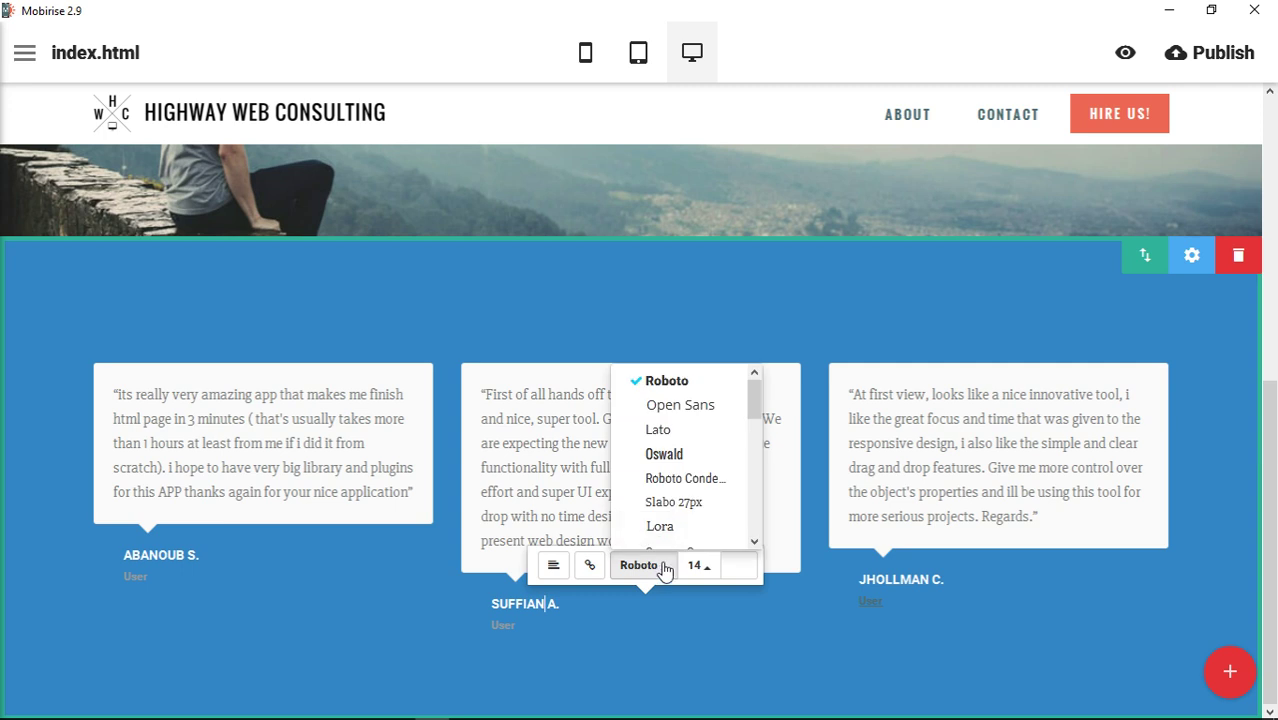
left_click(680, 406)
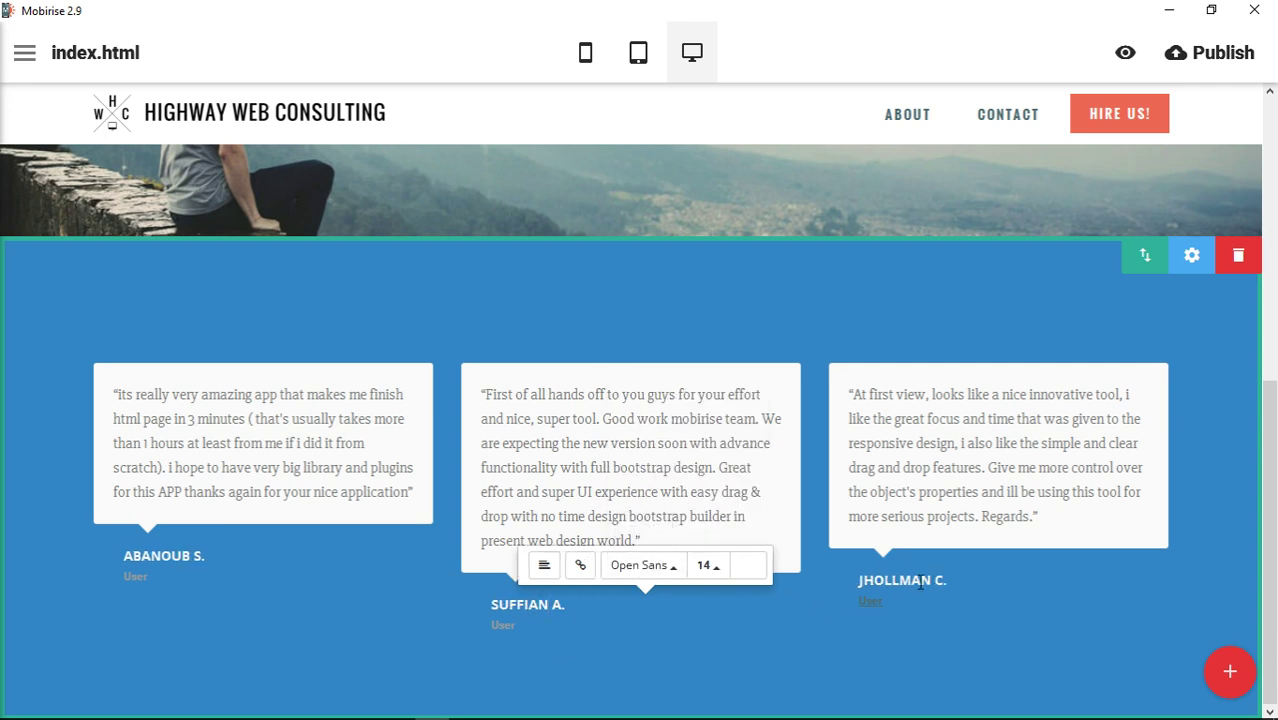
left_click(708, 566)
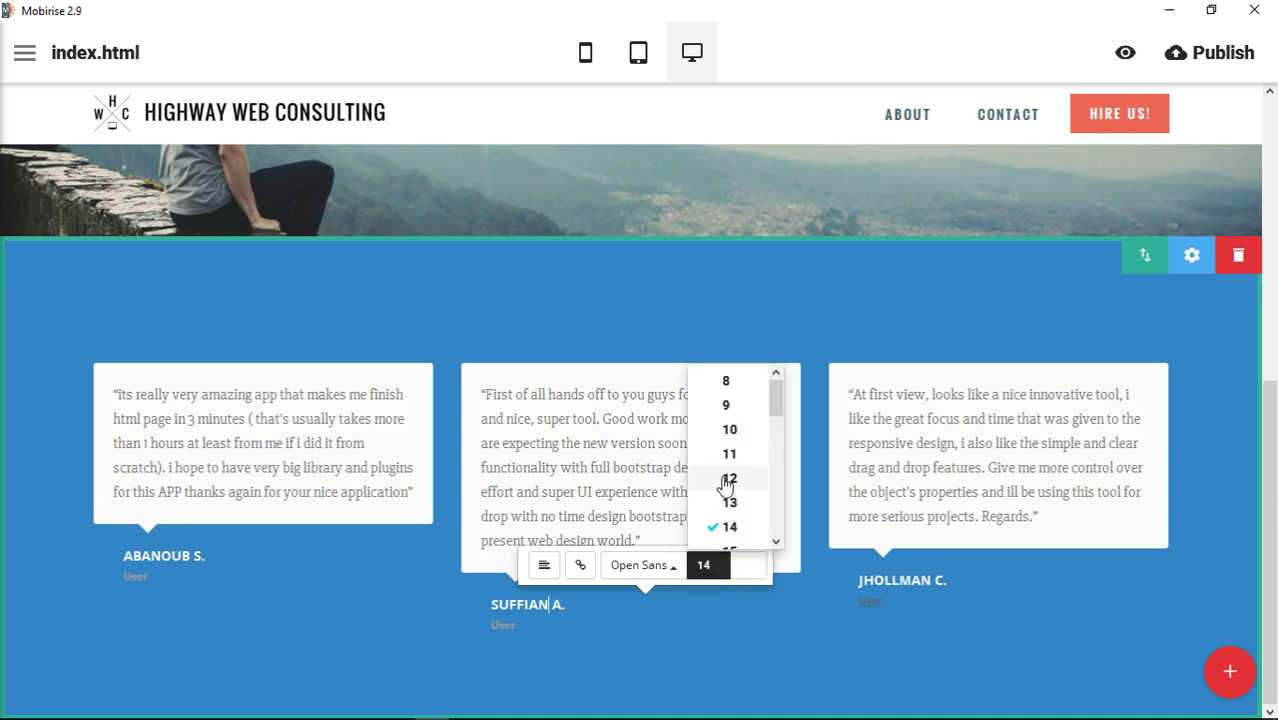
scroll(727, 487, "down", 3)
left_click(728, 491)
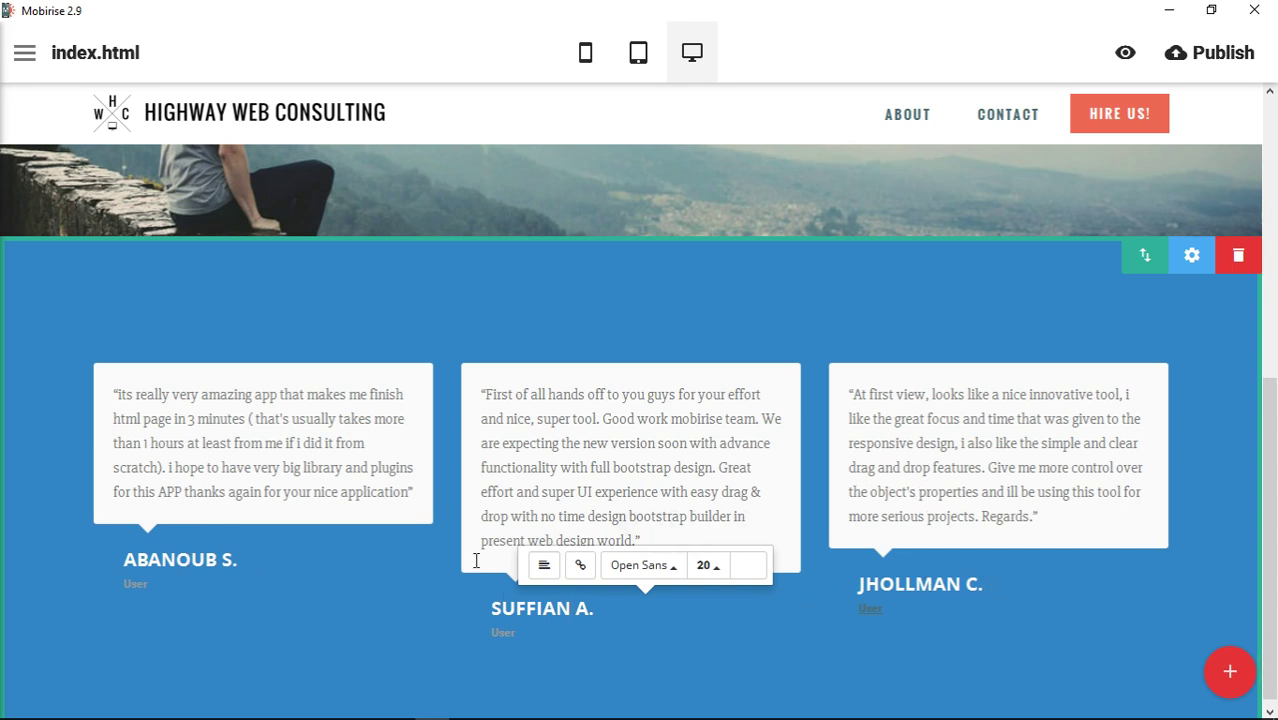
left_click(886, 90)
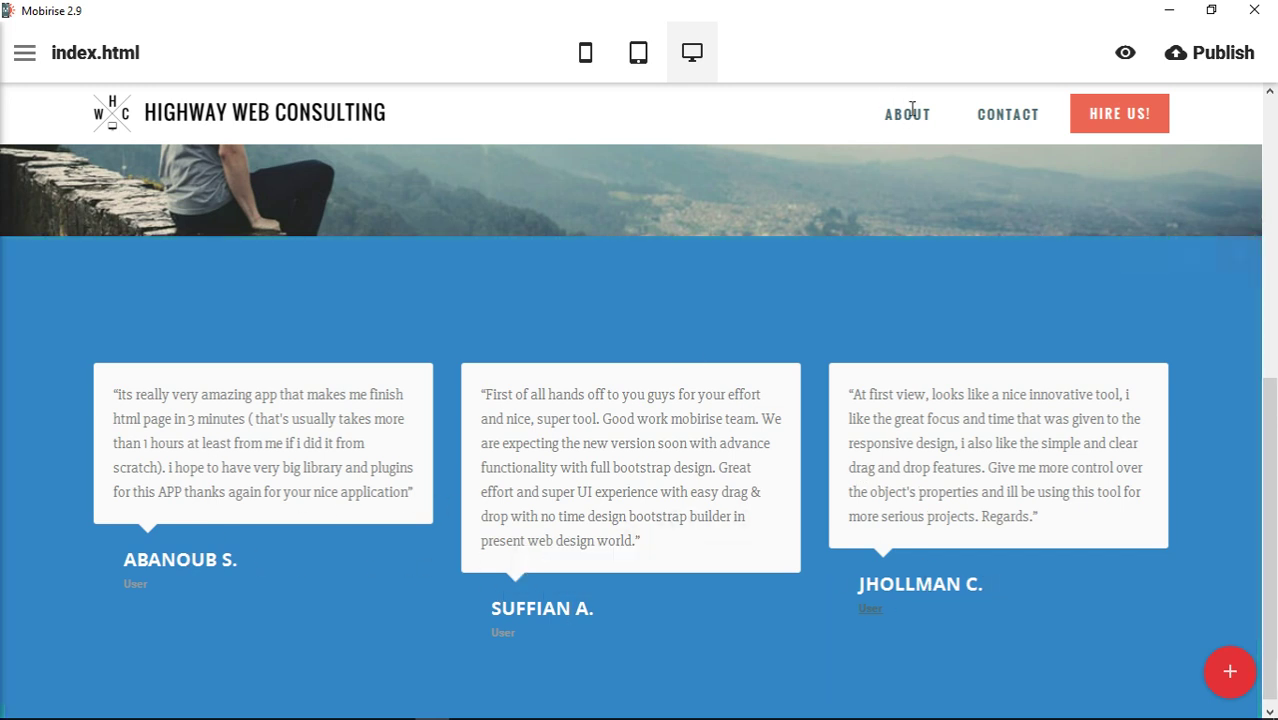
Make the third author's 'User' link white, then unlink it
left_click(870, 610)
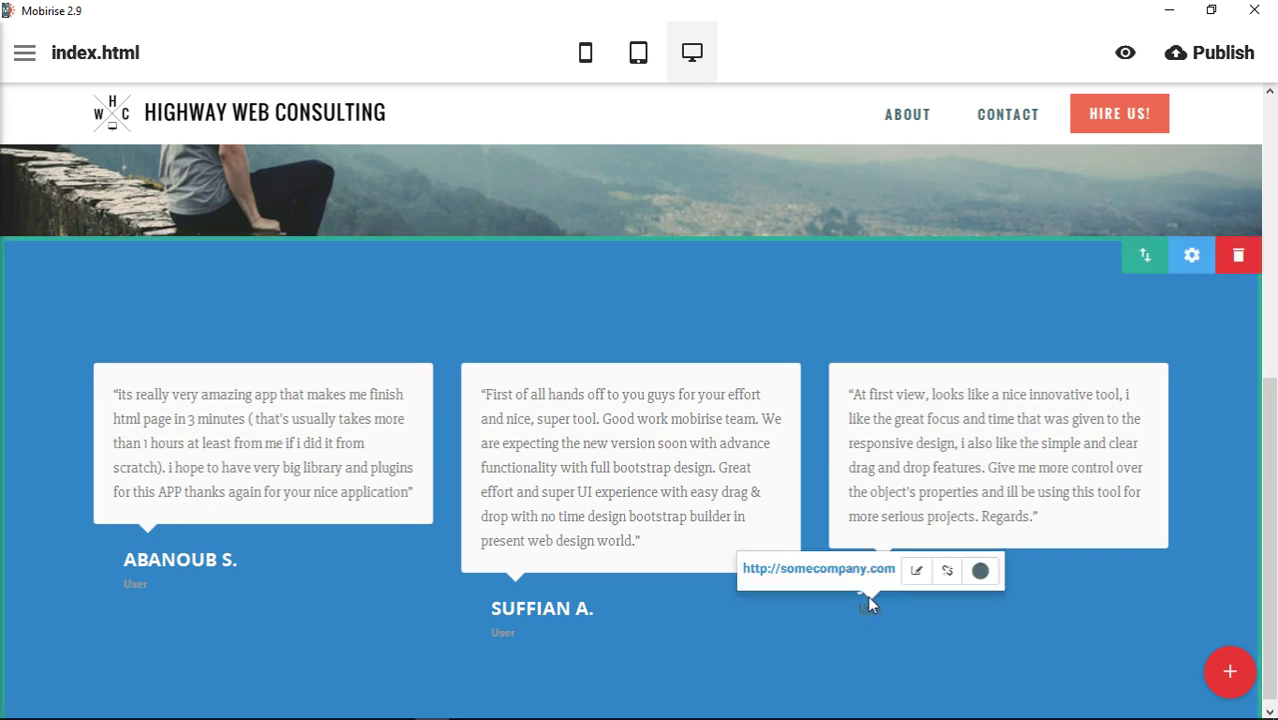
left_click(980, 570)
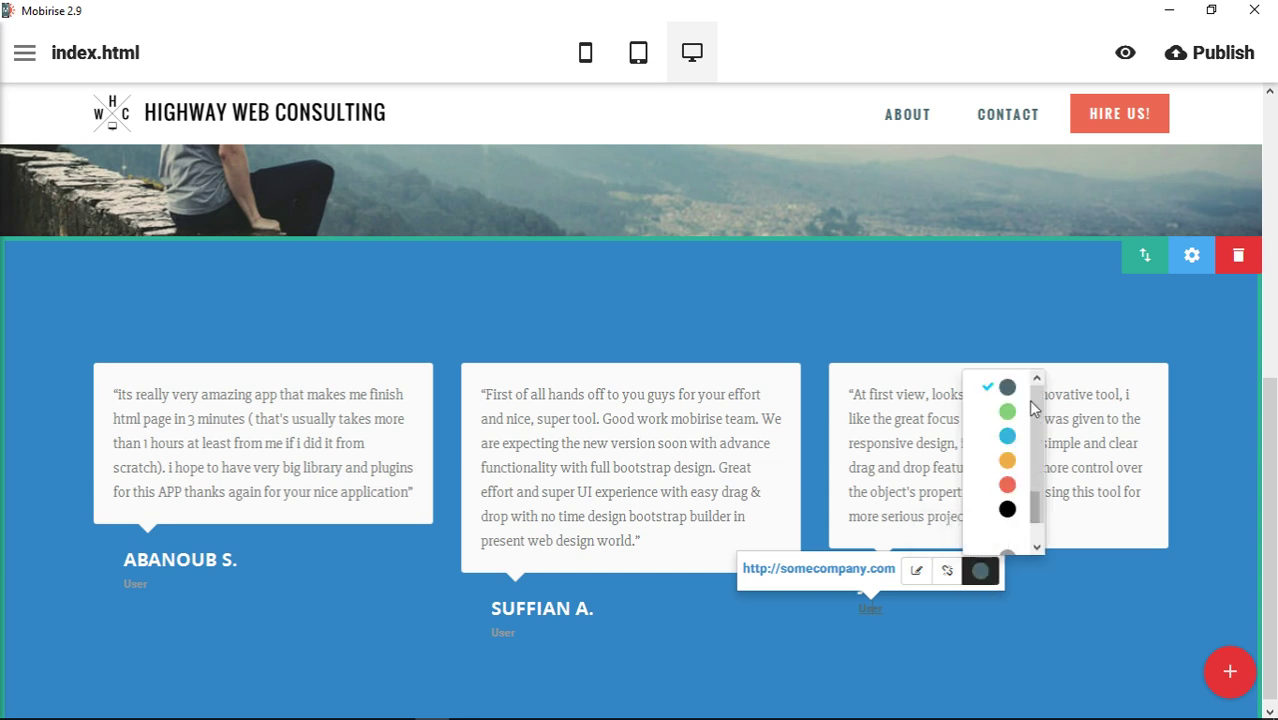
left_click(1010, 533)
left_click(912, 594)
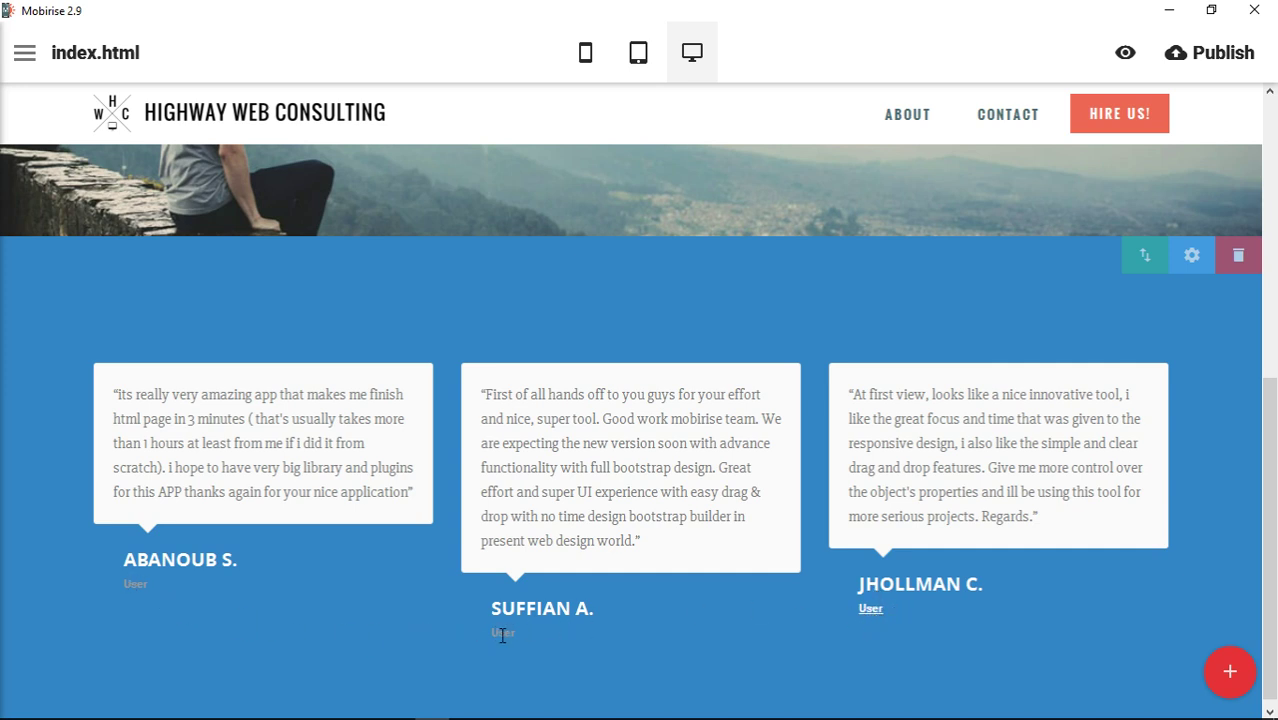
left_click(871, 609)
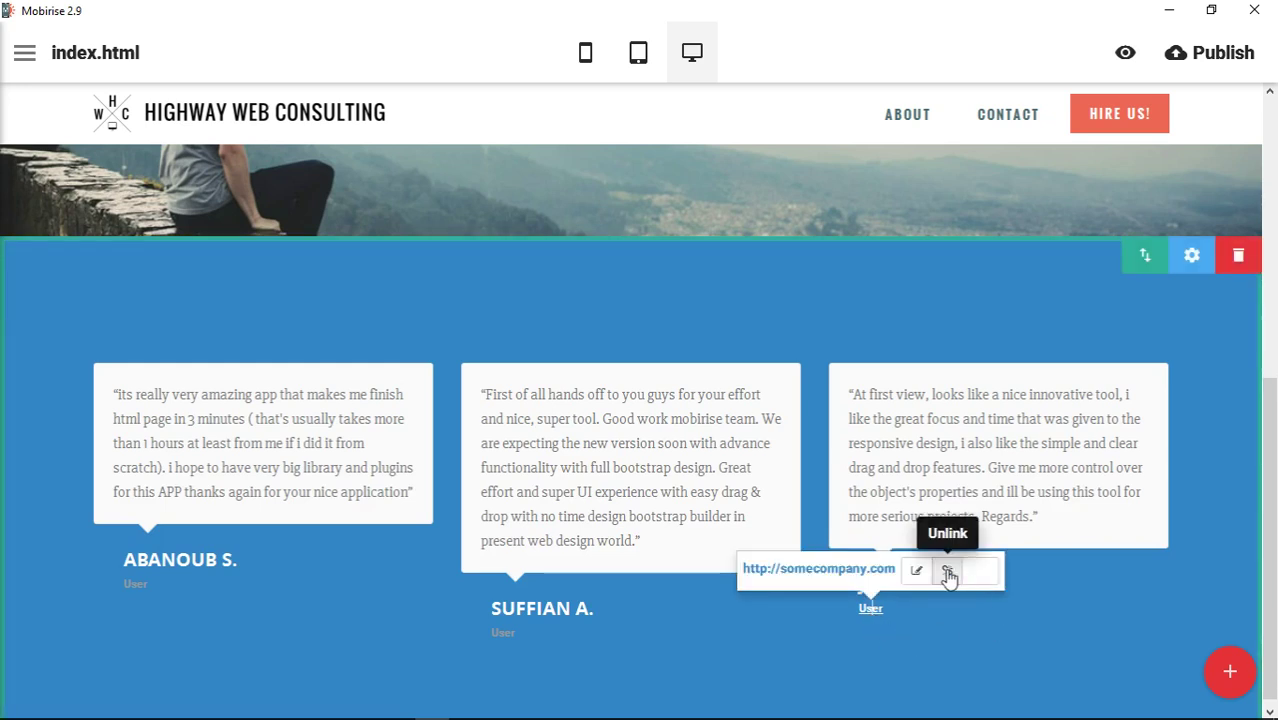
left_click(948, 573)
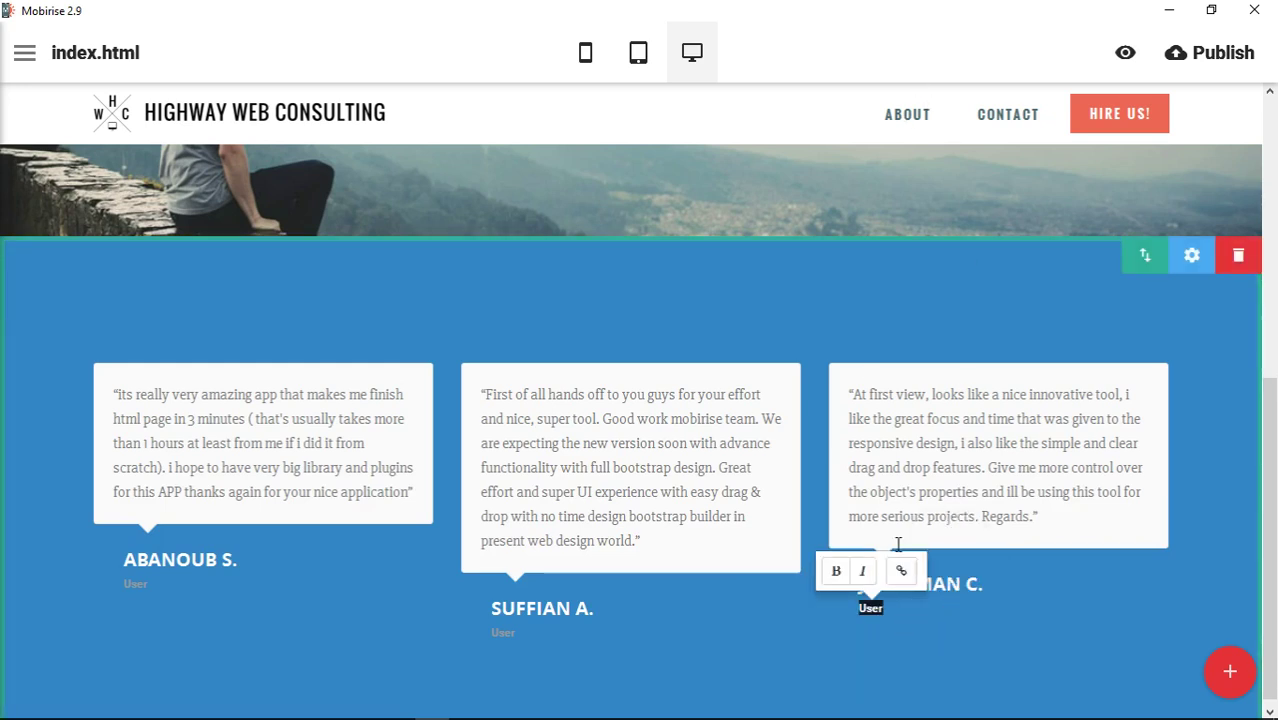
Colour another author's 'User' title white
left_click(502, 635)
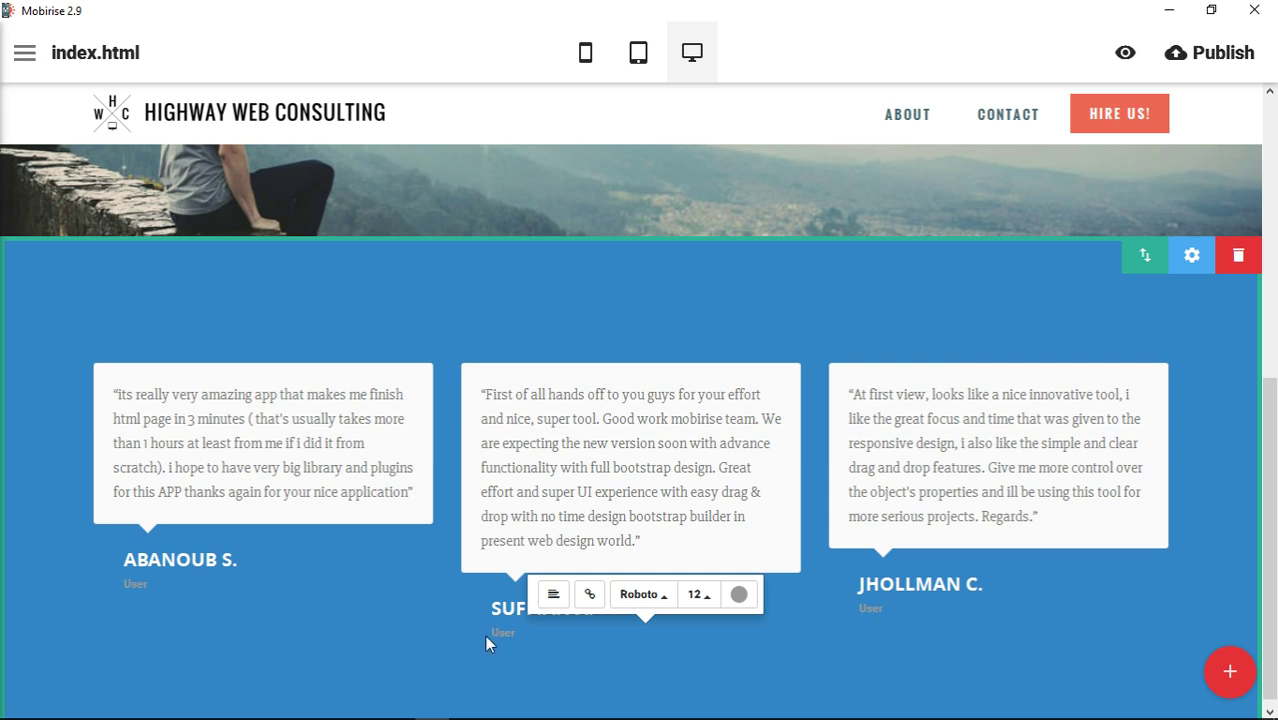
left_click(739, 594)
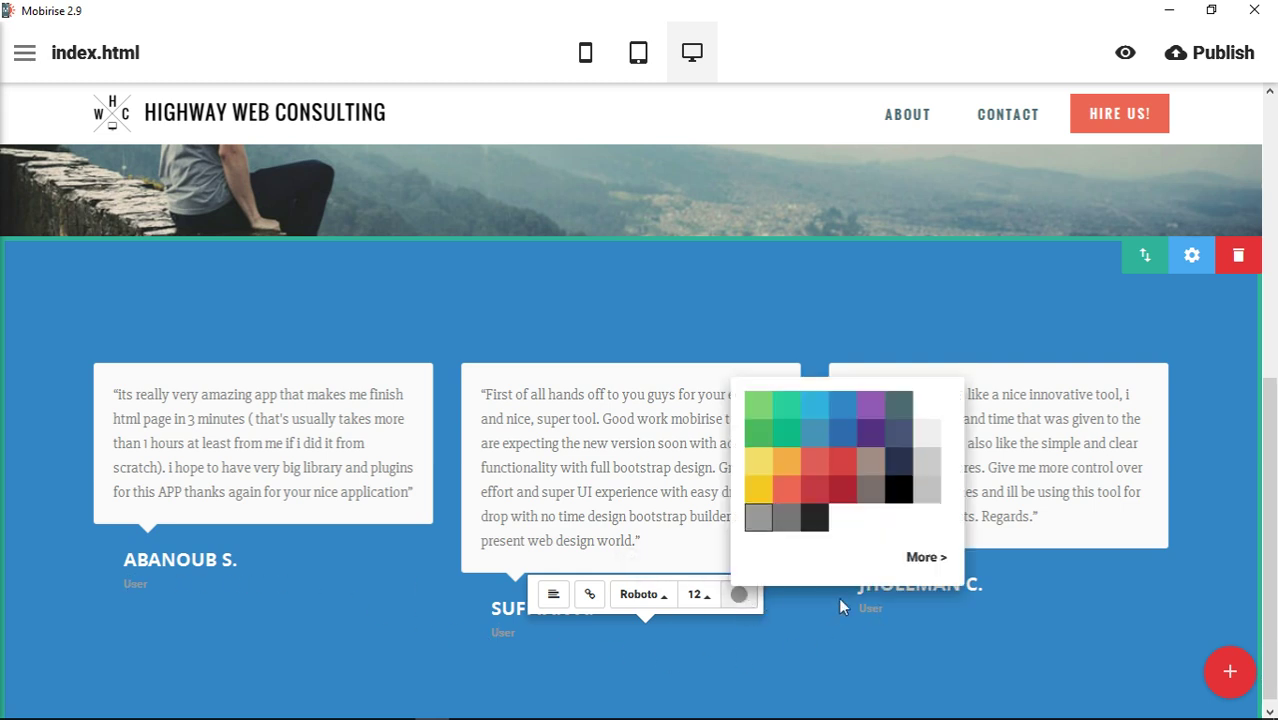
left_click(924, 405)
left_click(884, 49)
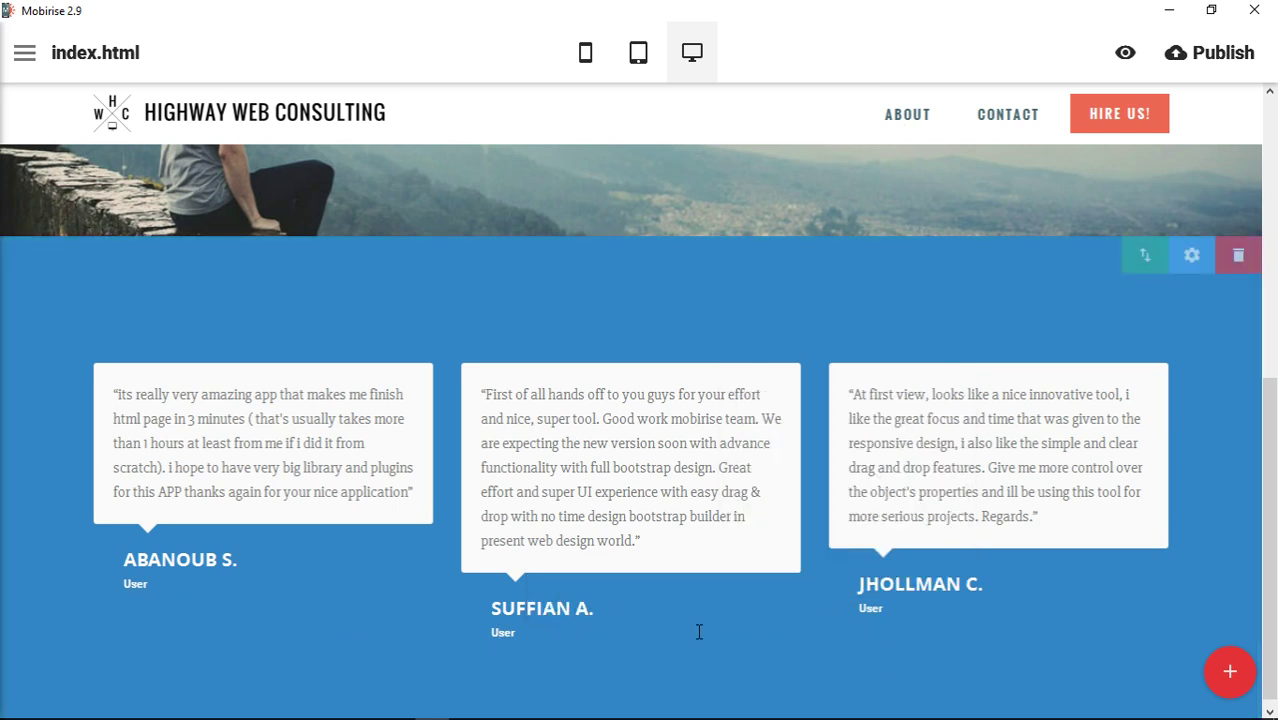
Replace the third quote with four placeholder lines, starting 'alsdjgl;anslgals;dgnlansd'
scroll(1057, 486, "down", 1)
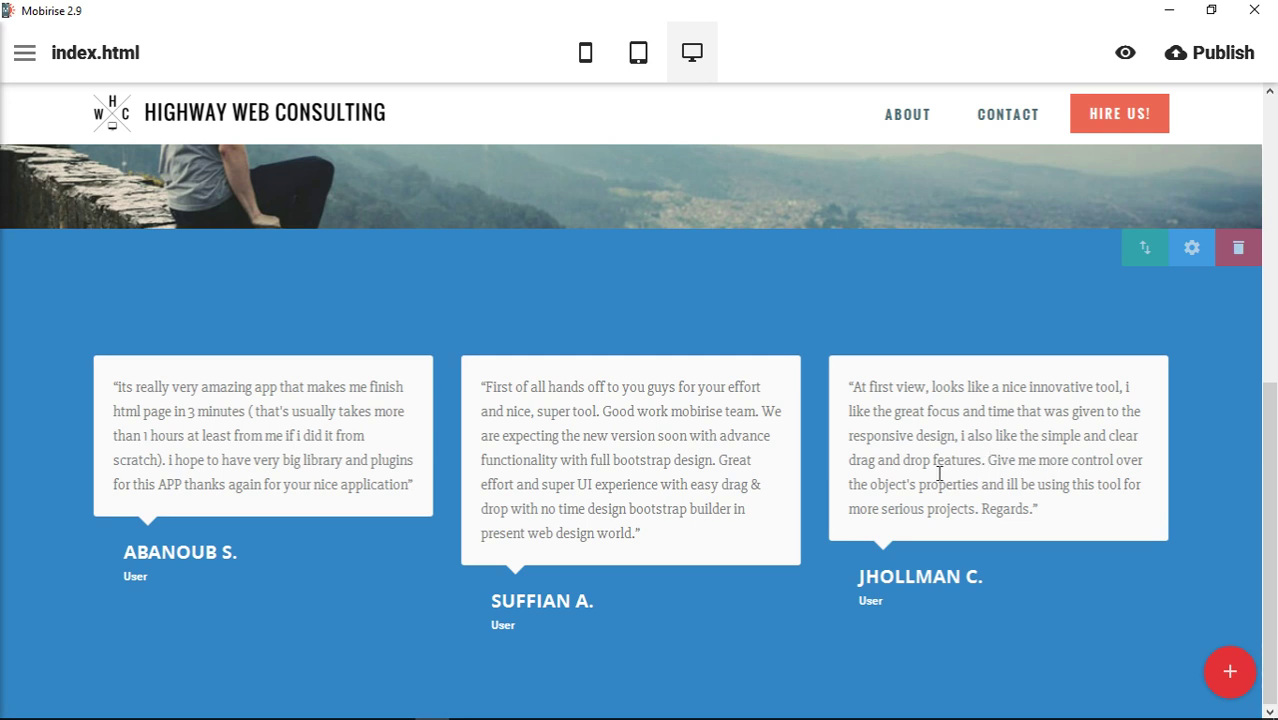
left_click_drag(851, 386, 1032, 517)
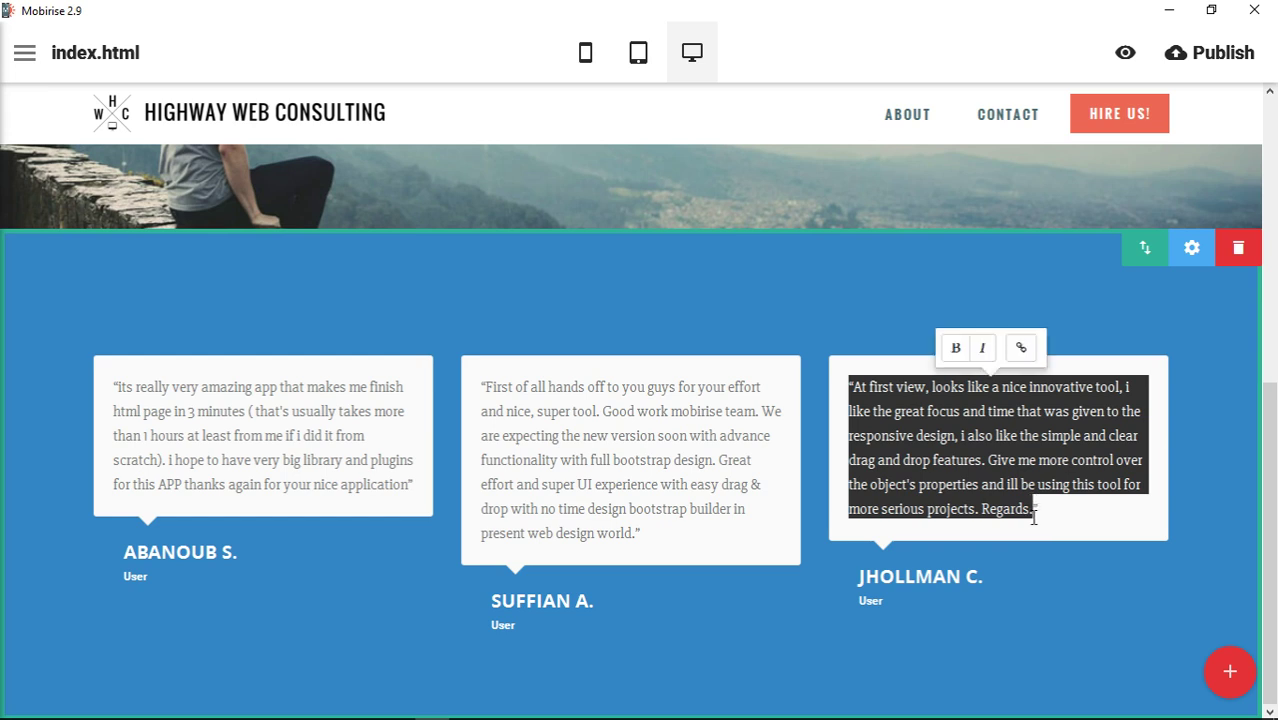
key("BackSpace")
type("alsdjgl;anslgals;dgnlansd”")
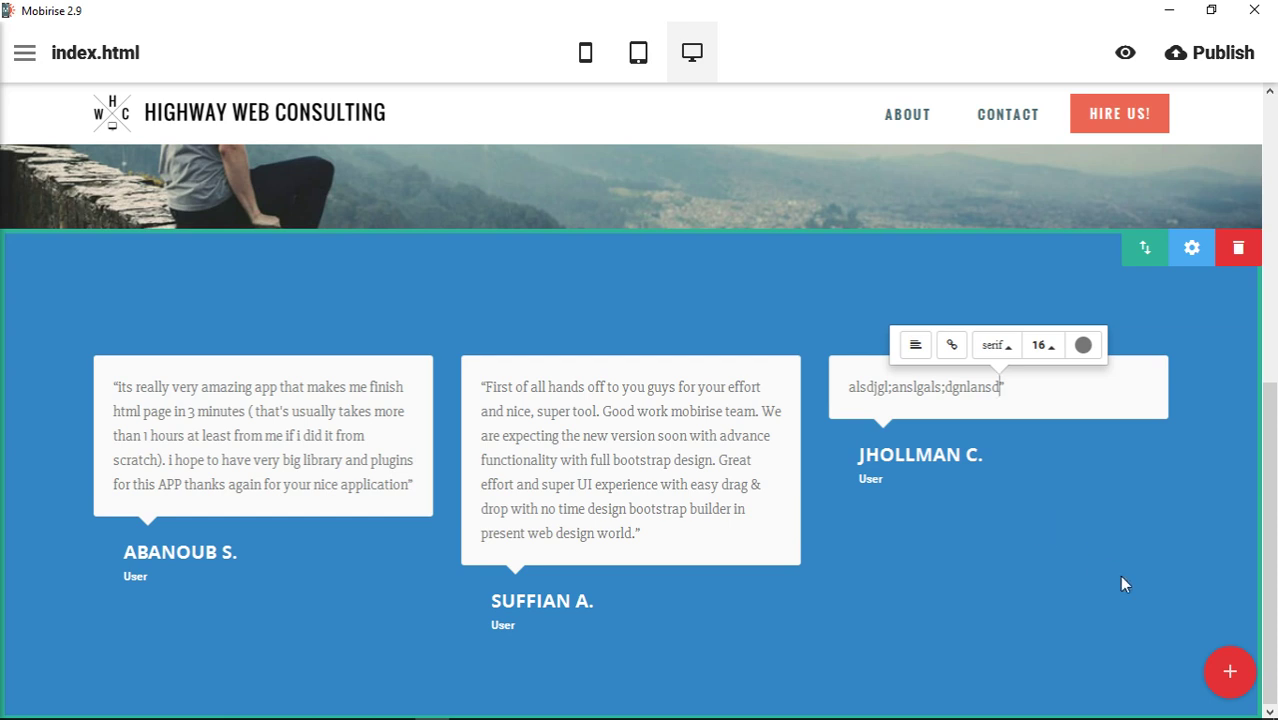
key("Return")
type("al;sdhglhasgl”")
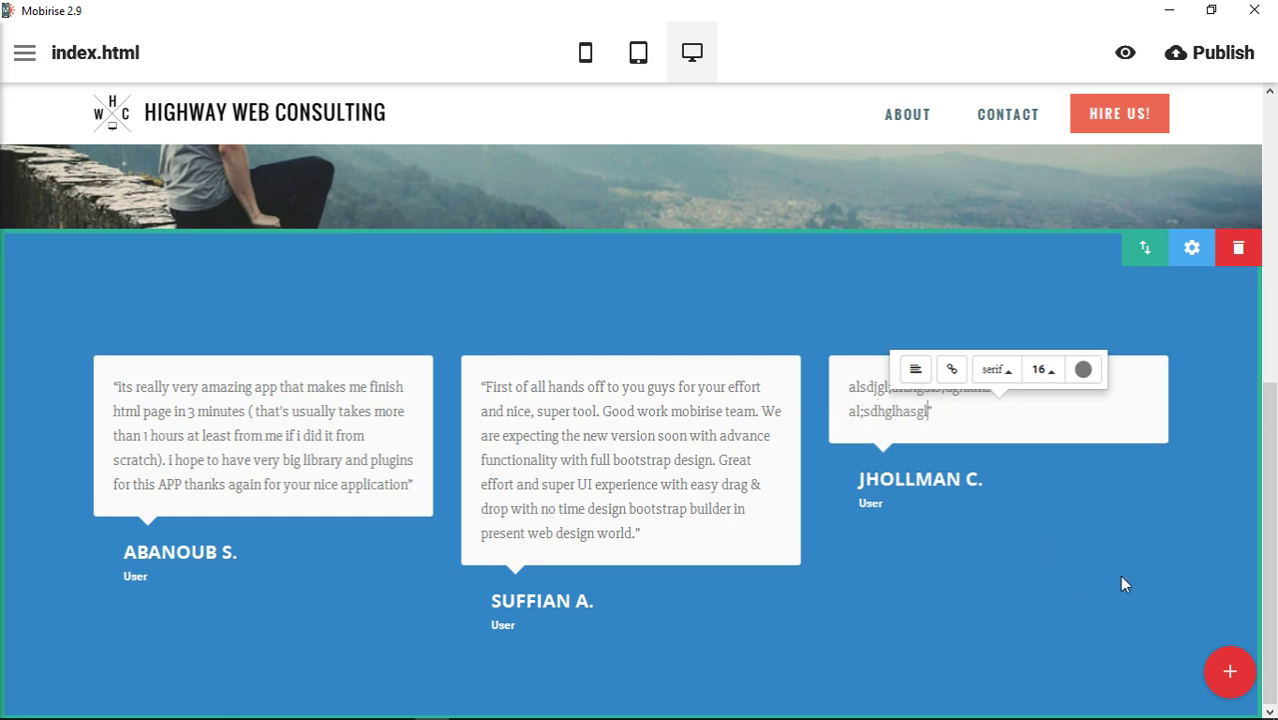
key("Return")
type("alsghlasdlg")
key("Return")
type("algdhasldg")
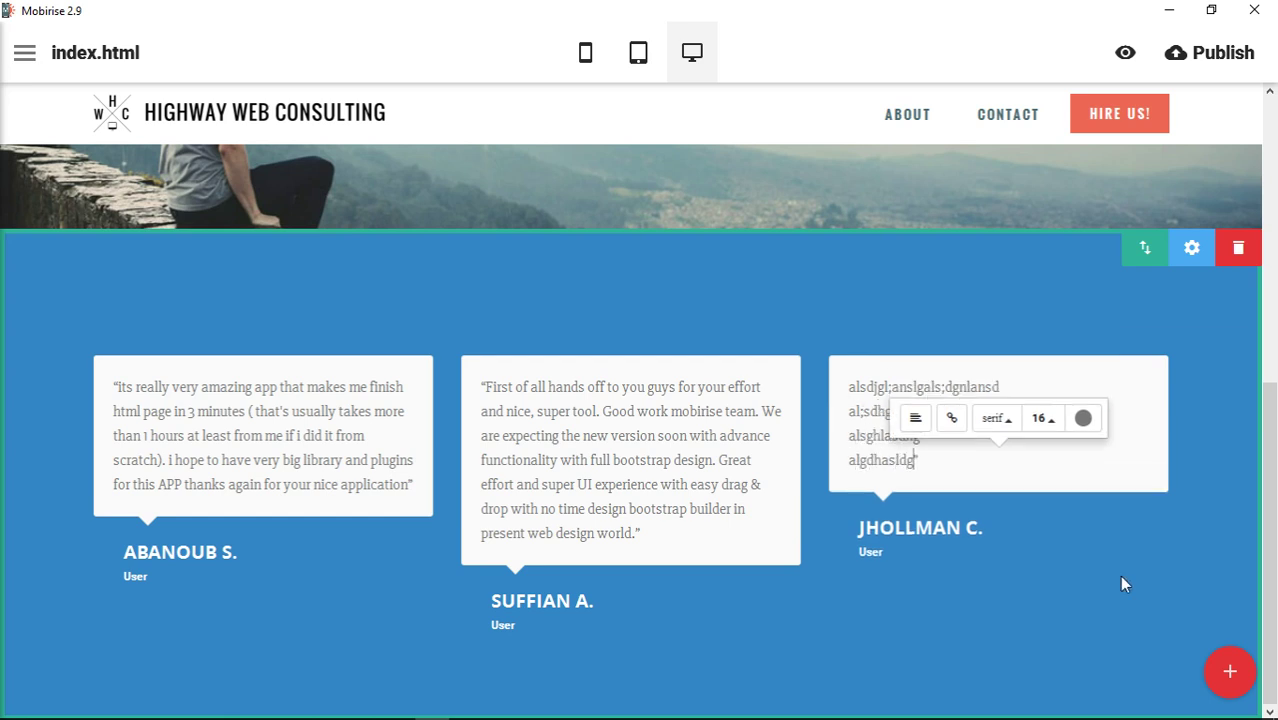
type("lasd")
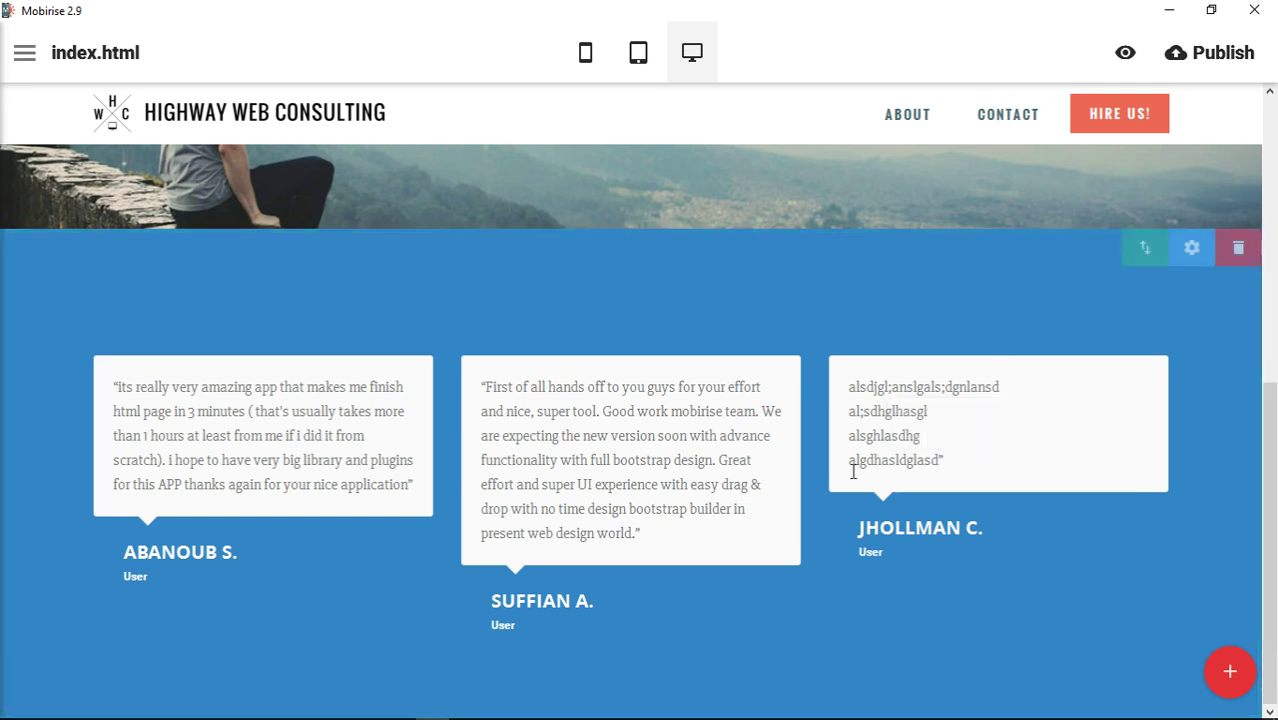
left_click_drag(843, 391, 961, 465)
left_click(959, 484)
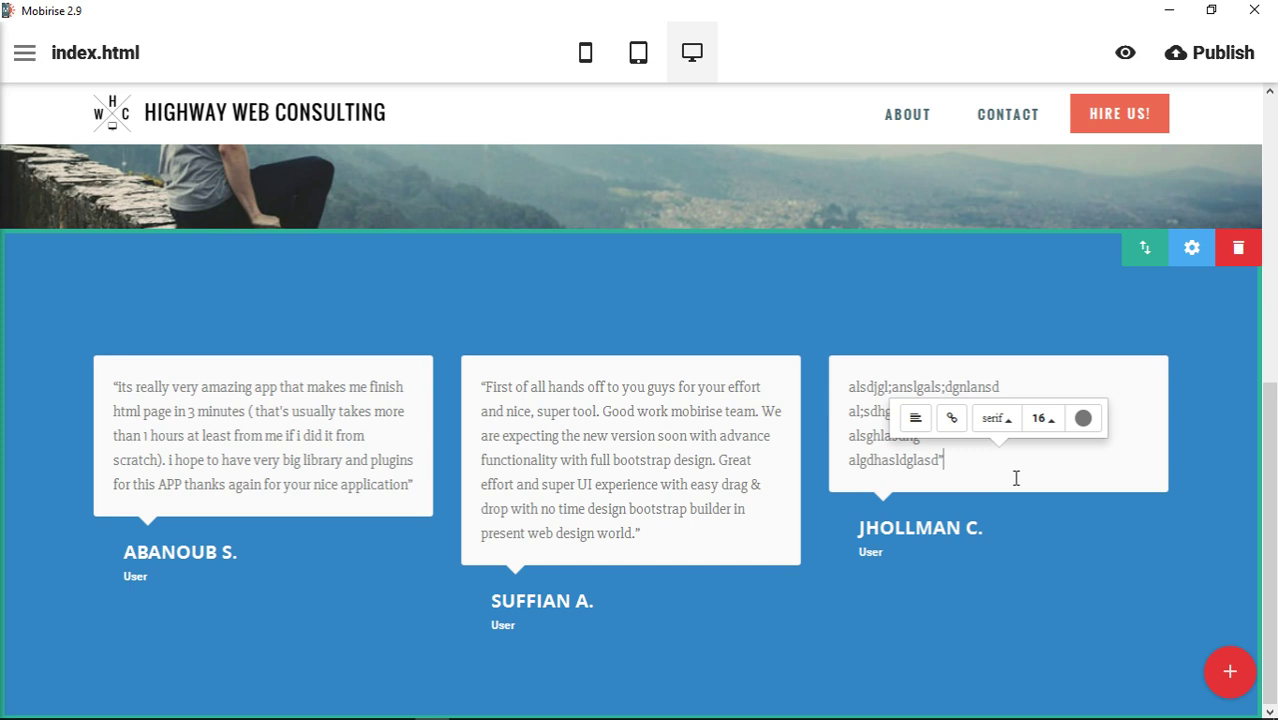
Open the Blocks panel listing Testimonials, Social, Pricing Tables and Forms blocks
left_click(1230, 671)
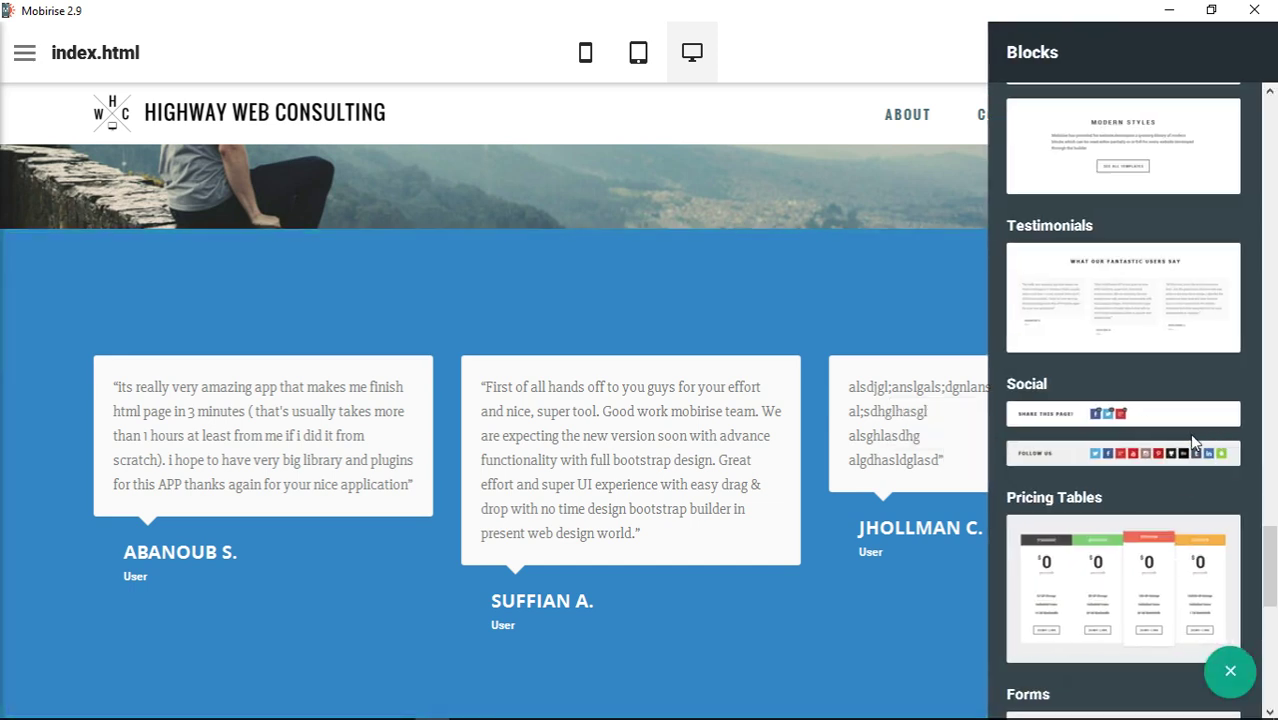